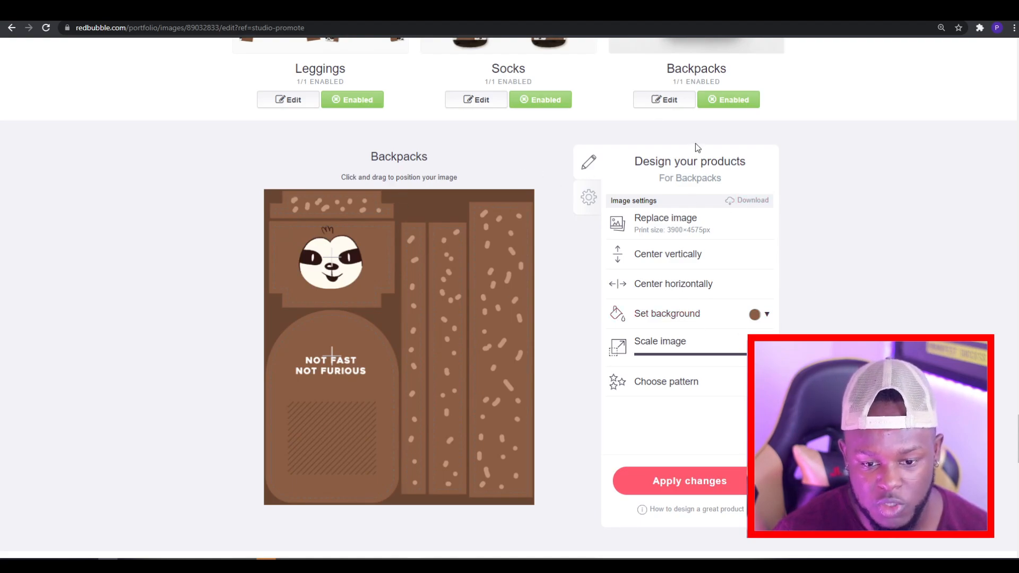
Step: Open the Duffle Bags design settings and view the artwork layout
{"action": "scroll", "coordinate": [695, 144], "scroll_direction": "down", "scroll_amount": 6}
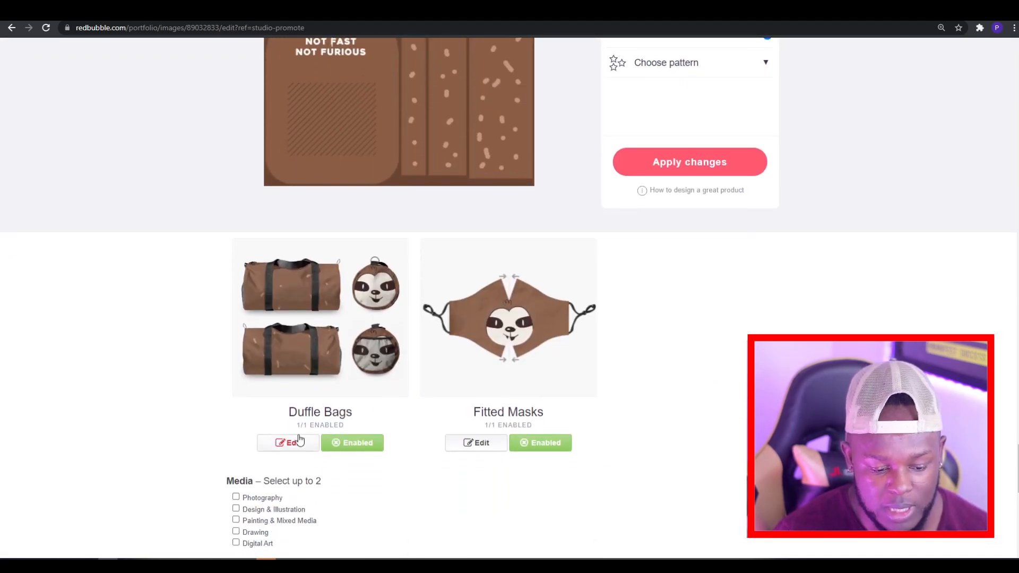
{"action": "left_click", "coordinate": [298, 442]}
{"action": "scroll", "coordinate": [299, 439], "scroll_direction": "down", "scroll_amount": 11}
{"action": "scroll", "coordinate": [337, 318], "scroll_direction": "up", "scroll_amount": 6}
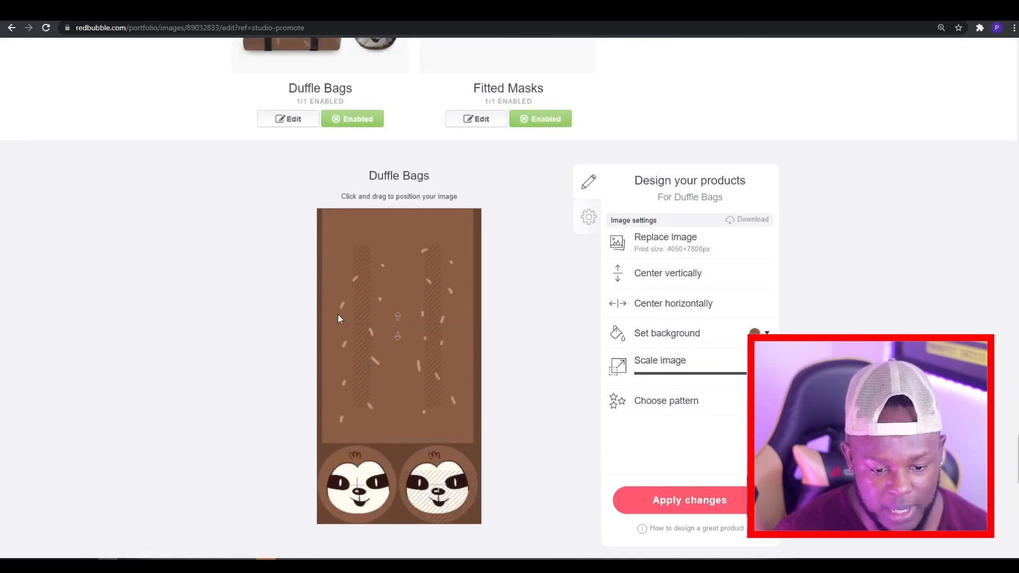
Step: Open the Fitted Masks design settings and move the sloth face slightly upward on the mask
{"action": "scroll", "coordinate": [337, 317], "scroll_direction": "up", "scroll_amount": 4}
{"action": "left_click", "coordinate": [471, 332]}
{"action": "scroll", "coordinate": [476, 335], "scroll_direction": "down", "scroll_amount": 5}
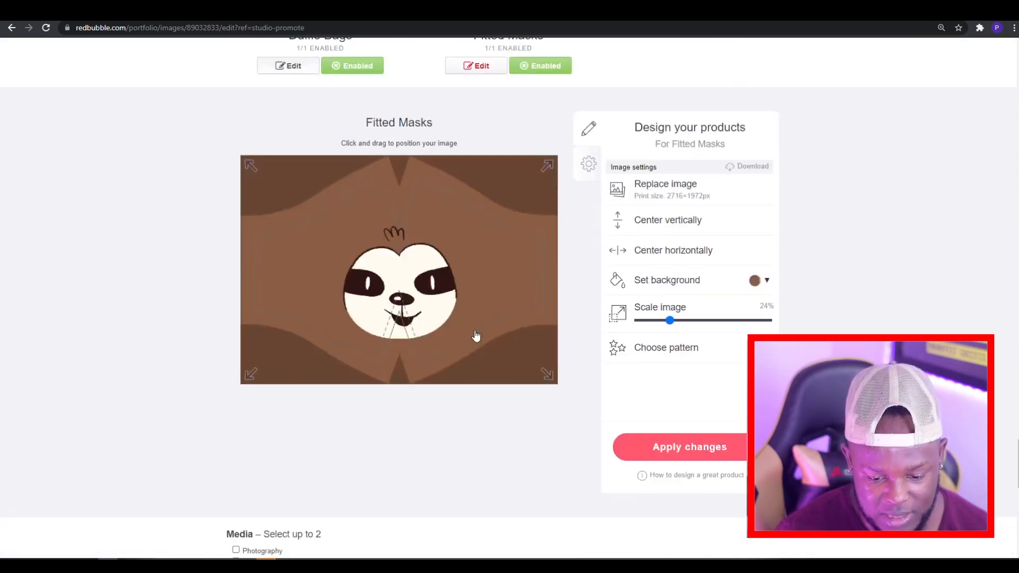
{"action": "left_click_drag", "start_coordinate": [418, 305], "coordinate": [418, 294]}
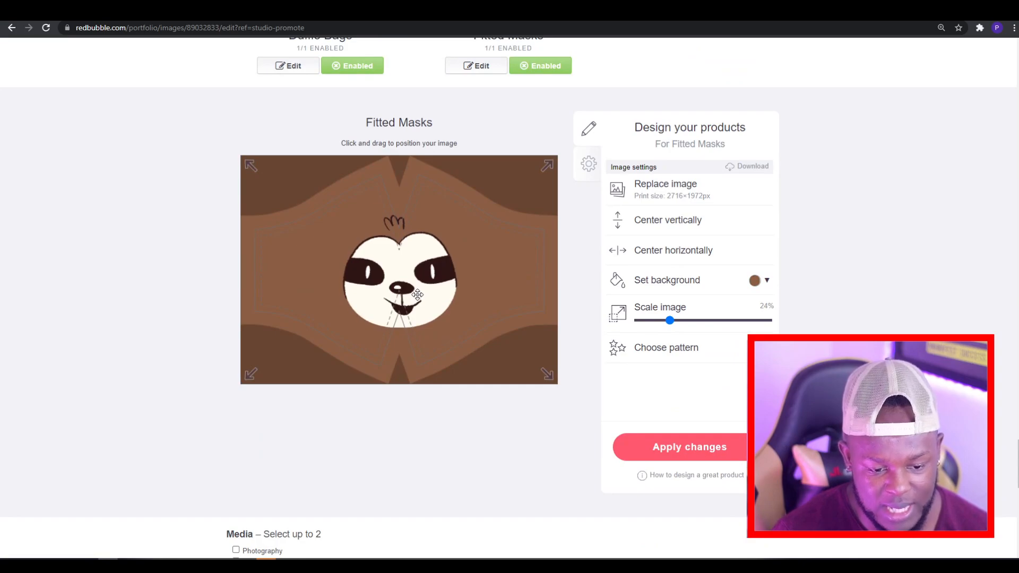
Step: Try an offset repeat pattern on the fitted mask with the image scaled to 8%
{"action": "left_click", "coordinate": [674, 358]}
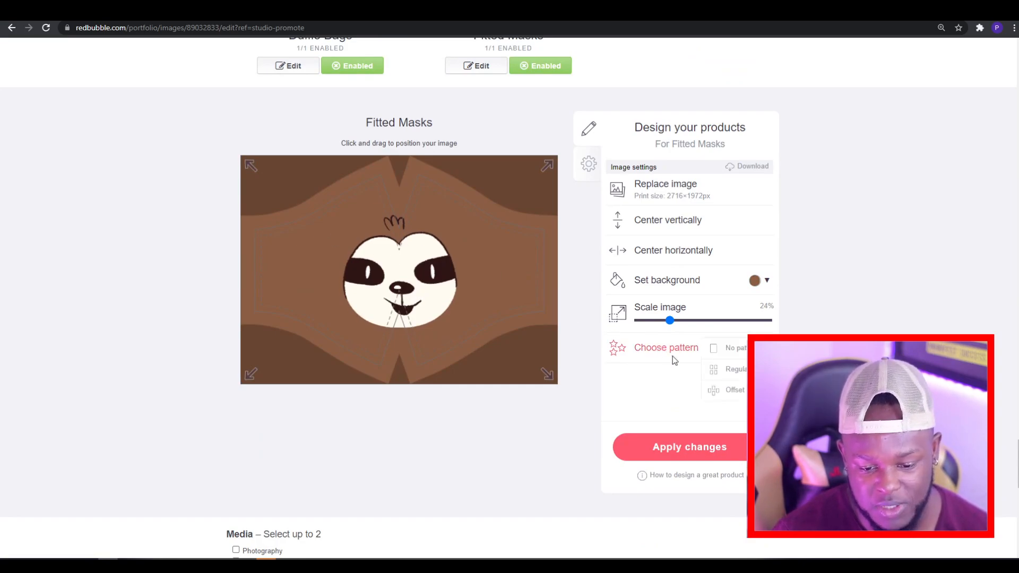
{"action": "left_click", "coordinate": [734, 391]}
{"action": "left_click_drag", "start_coordinate": [671, 321], "coordinate": [649, 322]}
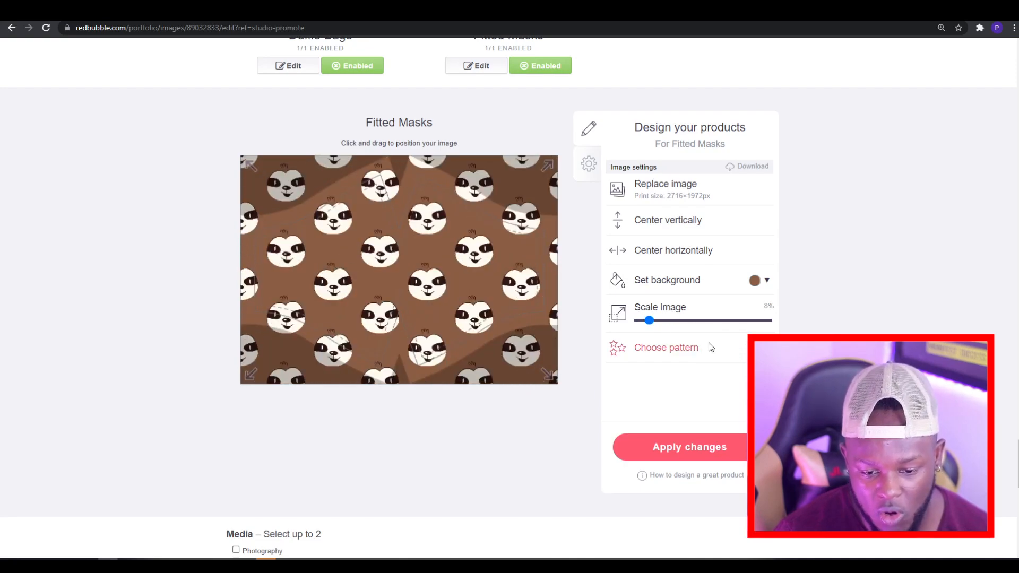
Step: Remove the mask's repeat pattern, then place a single, slightly enlarged sloth face on the right half of the mask
{"action": "left_click", "coordinate": [718, 344]}
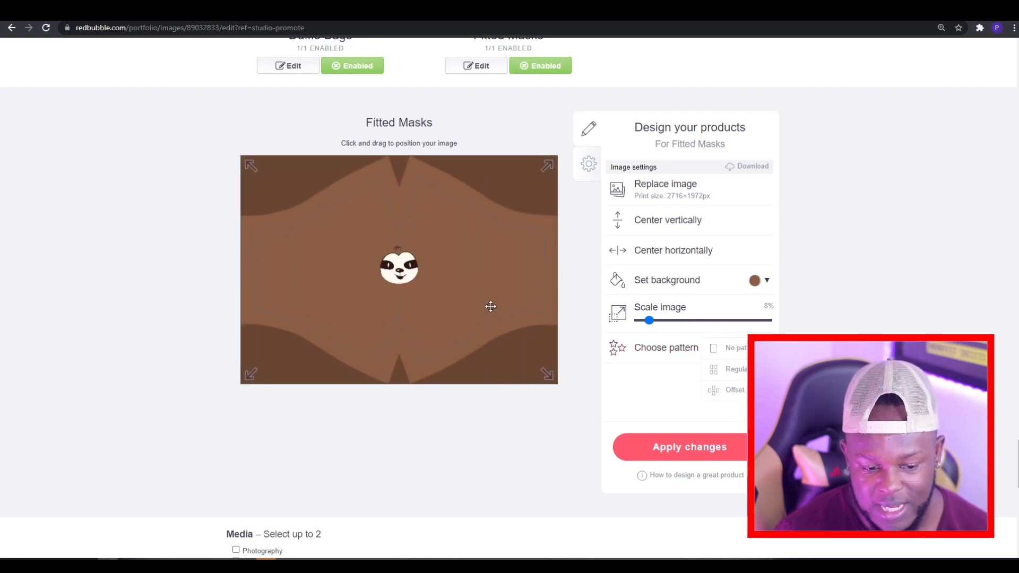
{"action": "left_click_drag", "start_coordinate": [379, 282], "coordinate": [467, 279]}
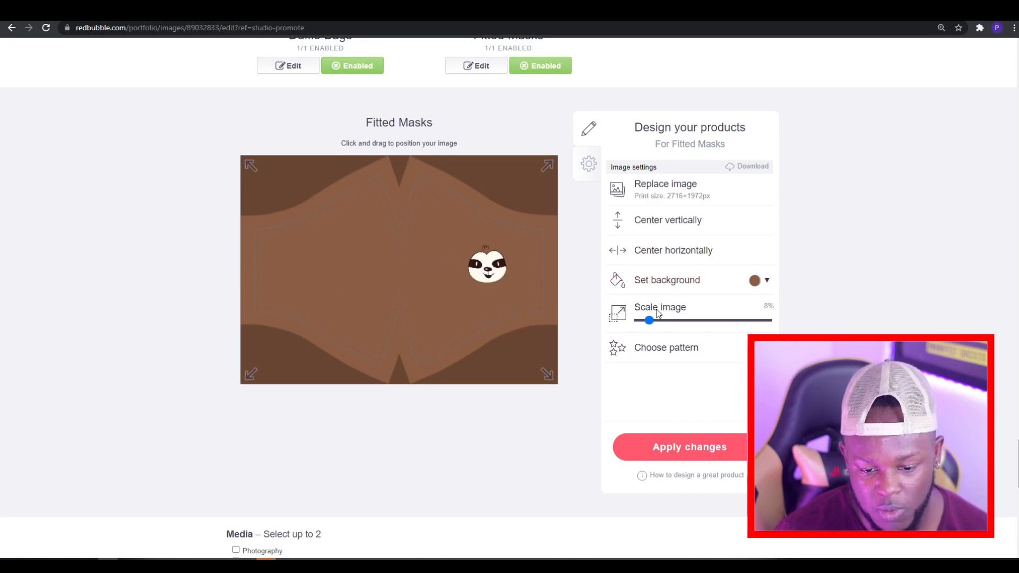
{"action": "left_click_drag", "start_coordinate": [654, 320], "coordinate": [661, 322]}
{"action": "left_click_drag", "start_coordinate": [498, 285], "coordinate": [495, 289]}
Step: Open the Clocks design settings and look over the image options and the PSD template link
{"action": "scroll", "coordinate": [598, 315], "scroll_direction": "up", "scroll_amount": 15}
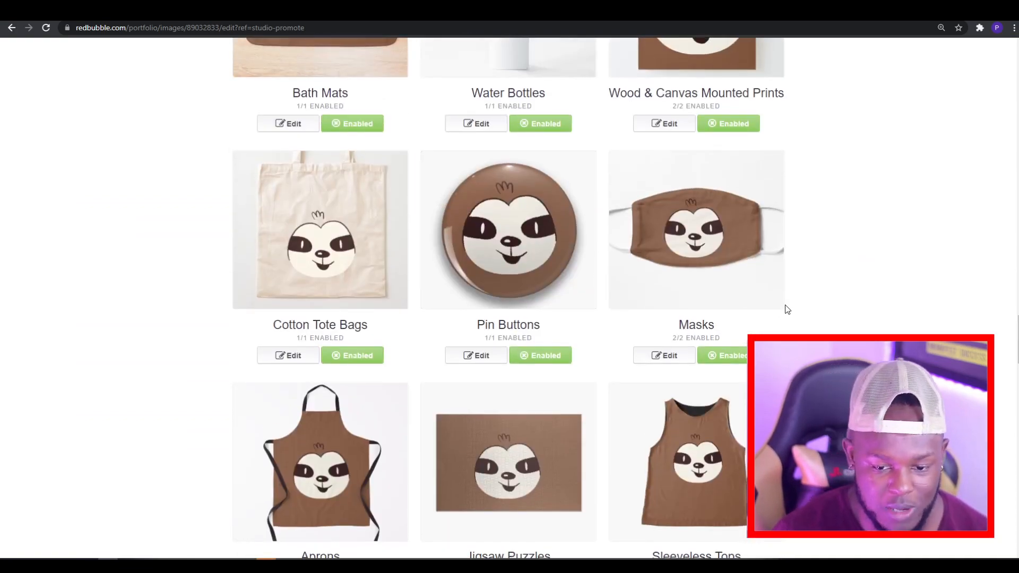
{"action": "scroll", "coordinate": [787, 310], "scroll_direction": "up", "scroll_amount": 10}
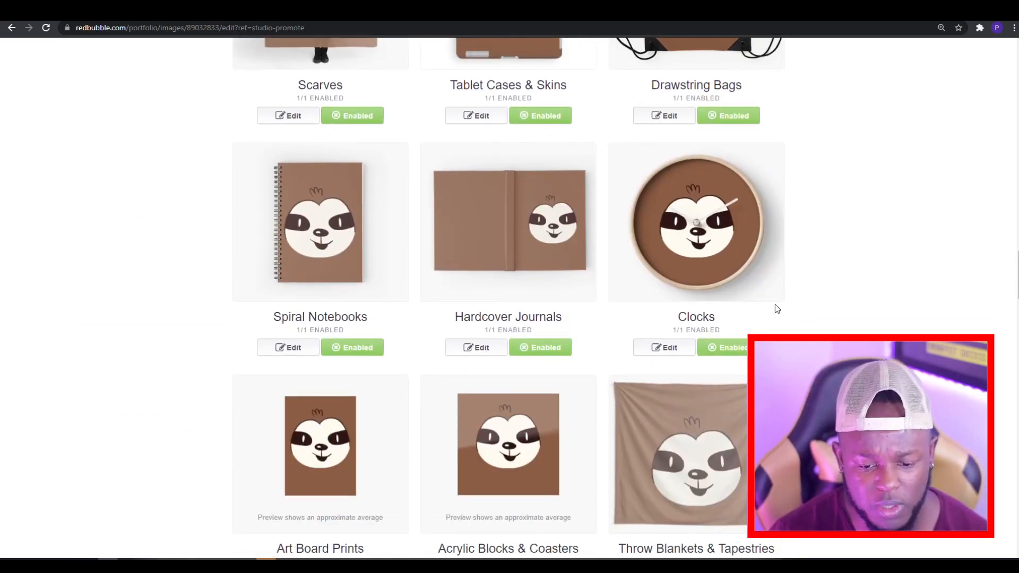
{"action": "left_click", "coordinate": [664, 348]}
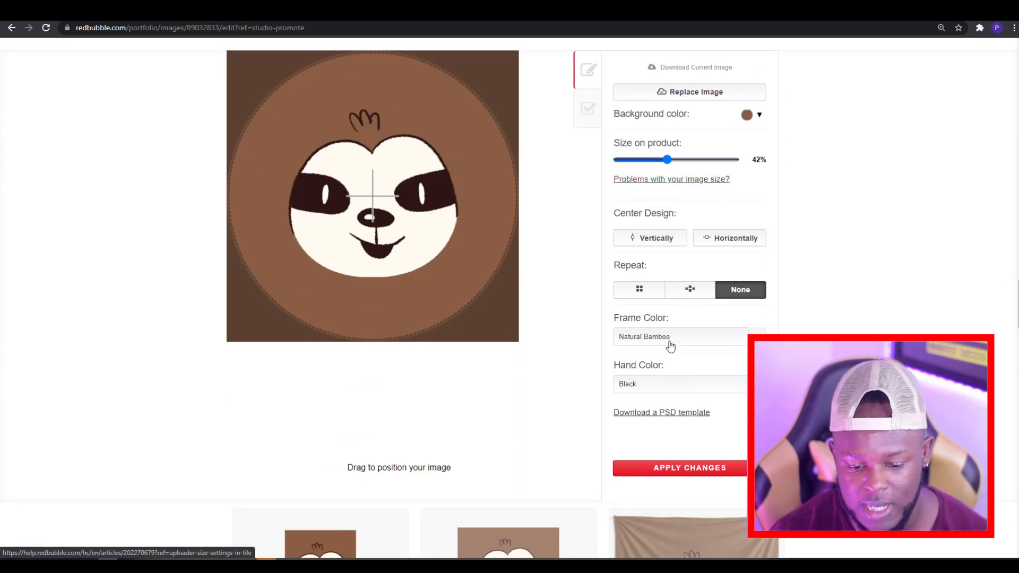
{"action": "scroll", "coordinate": [670, 345], "scroll_direction": "up", "scroll_amount": 3}
{"action": "scroll", "coordinate": [528, 272], "scroll_direction": "down", "scroll_amount": 6}
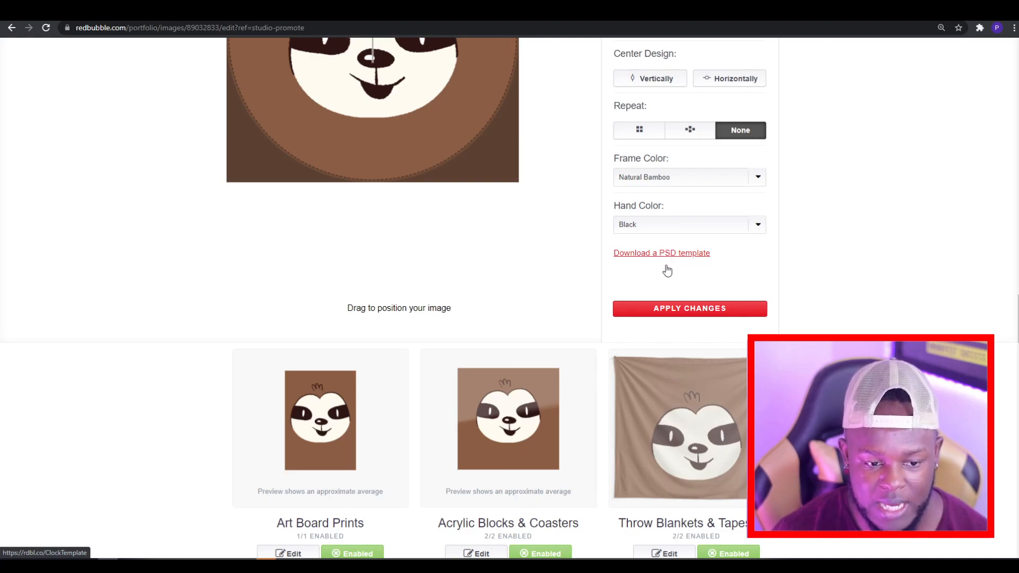
{"action": "scroll", "coordinate": [667, 271], "scroll_direction": "up", "scroll_amount": 3}
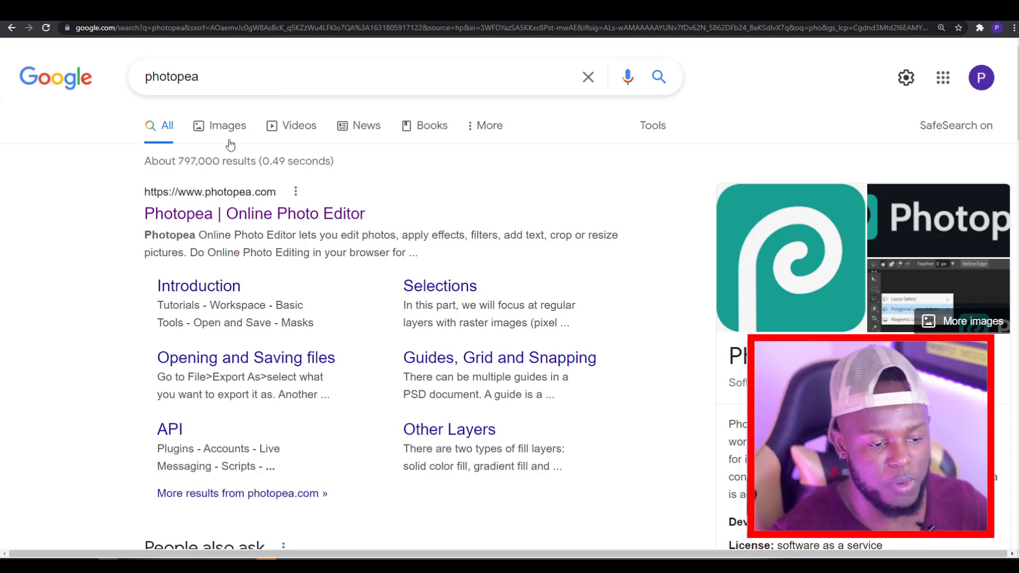
Step: Open the Photopea online editor from the search results and accept its privacy choices
{"action": "left_click", "coordinate": [211, 215]}
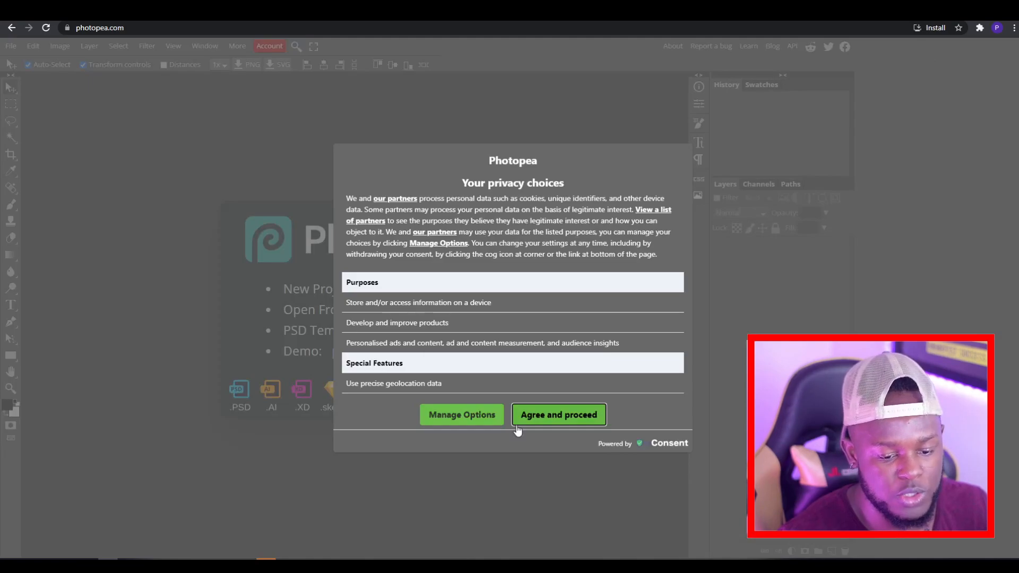
{"action": "left_click", "coordinate": [545, 422]}
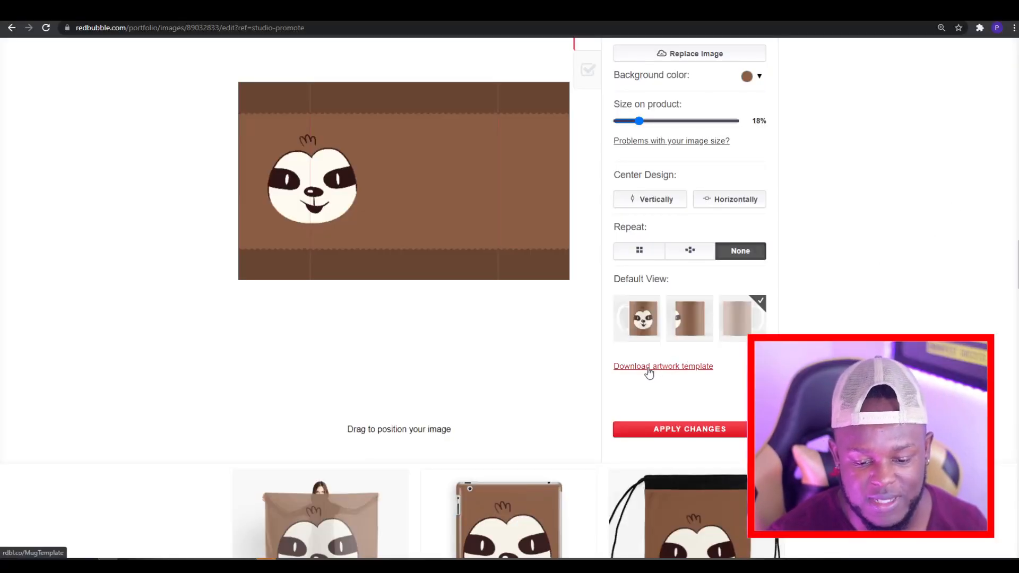
Step: Look over the mug settings and the product previews, and reopen the Duffle Bags design settings
{"action": "scroll", "coordinate": [652, 372], "scroll_direction": "up", "scroll_amount": 20}
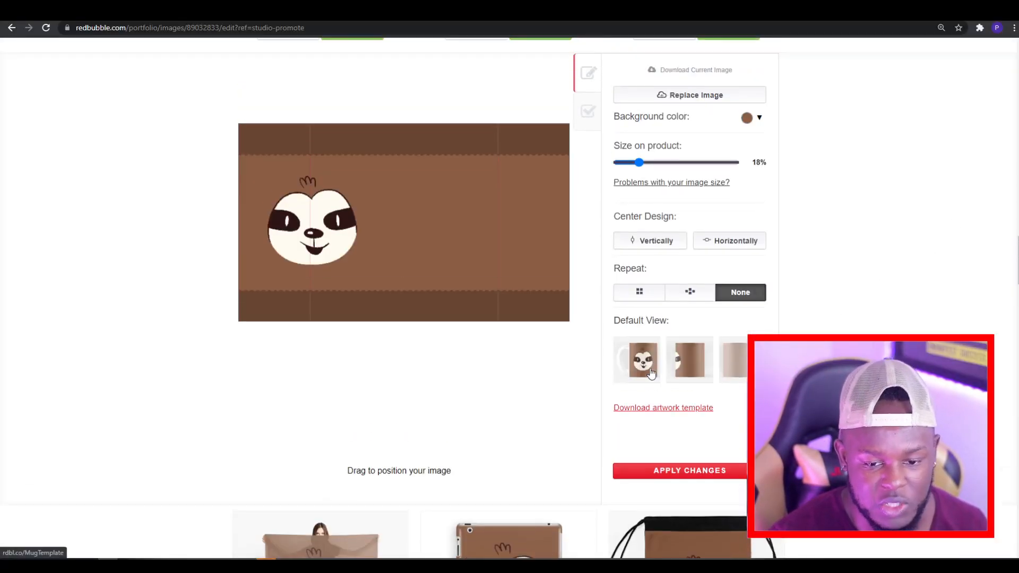
{"action": "scroll", "coordinate": [652, 373], "scroll_direction": "up", "scroll_amount": 10}
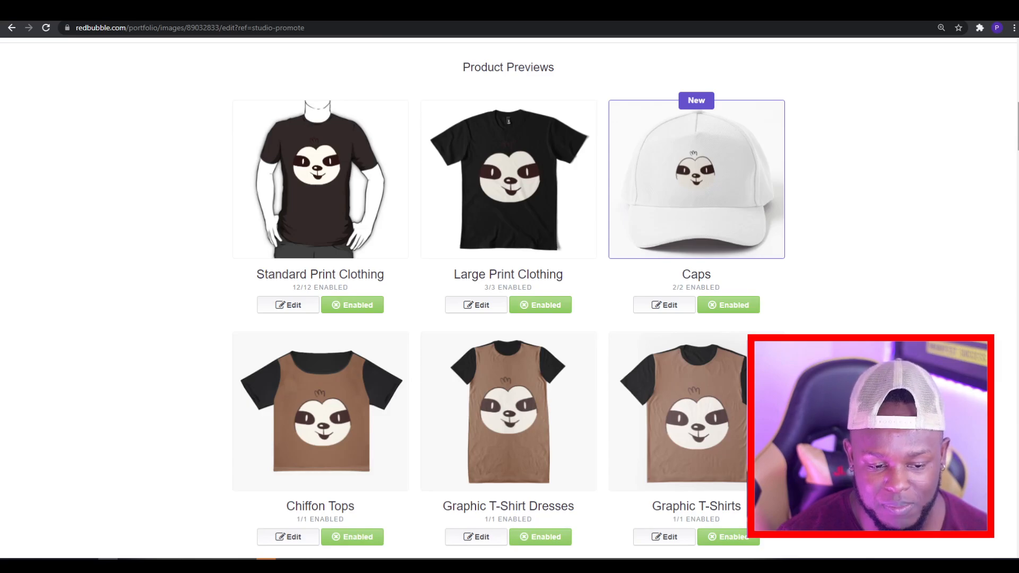
{"action": "scroll", "coordinate": [507, 298], "scroll_direction": "up", "scroll_amount": 2}
{"action": "scroll", "coordinate": [508, 298], "scroll_direction": "down", "scroll_amount": 20}
{"action": "scroll", "coordinate": [508, 298], "scroll_direction": "down", "scroll_amount": 20}
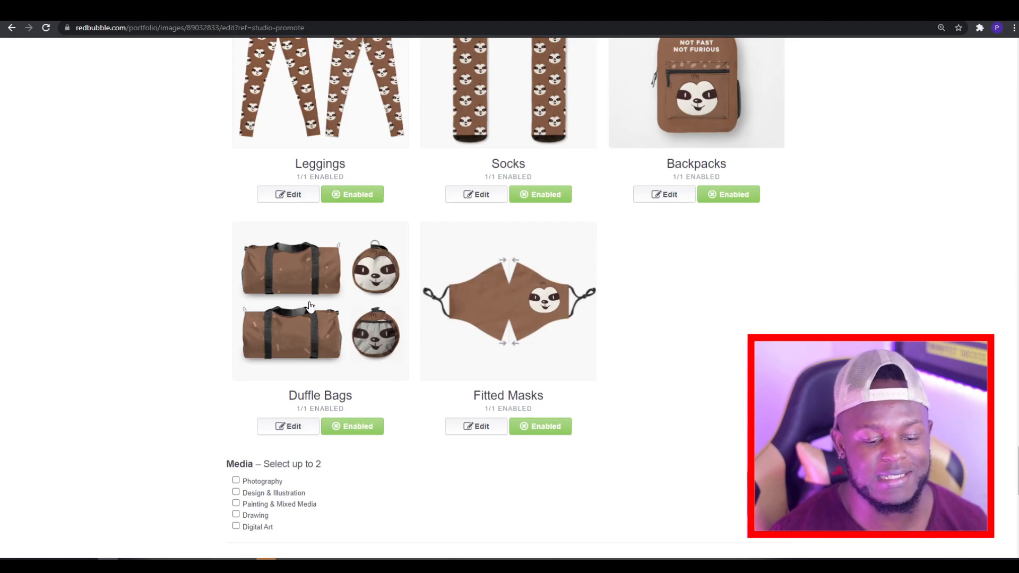
{"action": "left_click", "coordinate": [288, 426]}
{"action": "scroll", "coordinate": [360, 366], "scroll_direction": "down", "scroll_amount": 5}
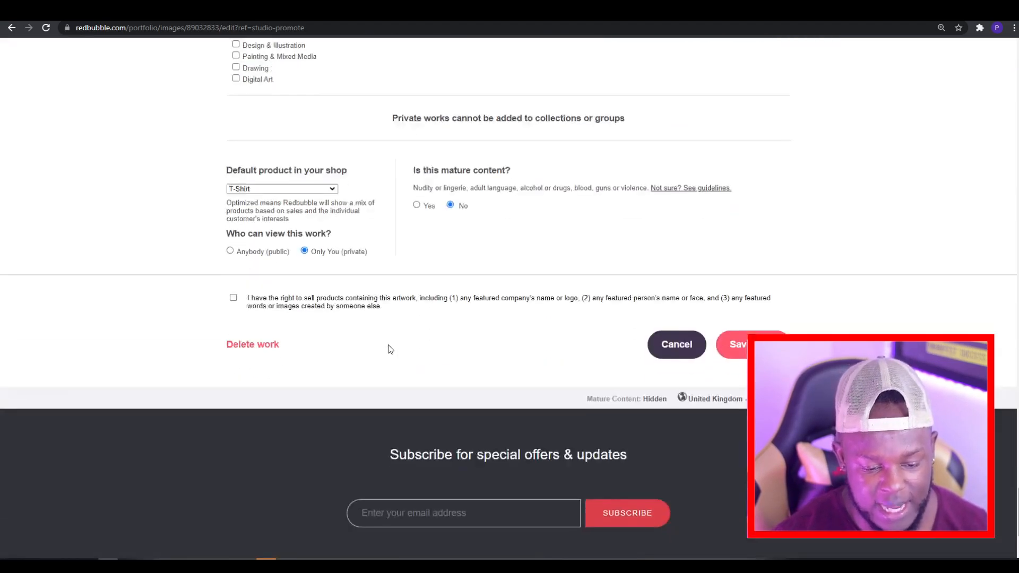
{"action": "scroll", "coordinate": [387, 345], "scroll_direction": "up", "scroll_amount": 5}
{"action": "scroll", "coordinate": [388, 344], "scroll_direction": "up", "scroll_amount": 5}
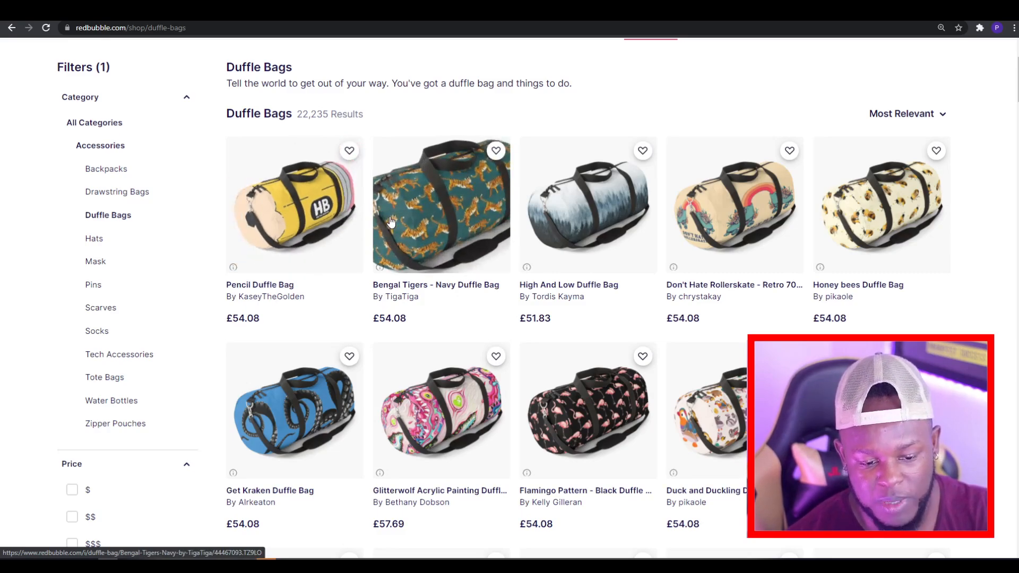
Step: Browse the shop's duffle bag listings and view the Hooty duffle product page
{"action": "scroll", "coordinate": [557, 222], "scroll_direction": "down", "scroll_amount": 2}
{"action": "scroll", "coordinate": [557, 222], "scroll_direction": "up", "scroll_amount": 2}
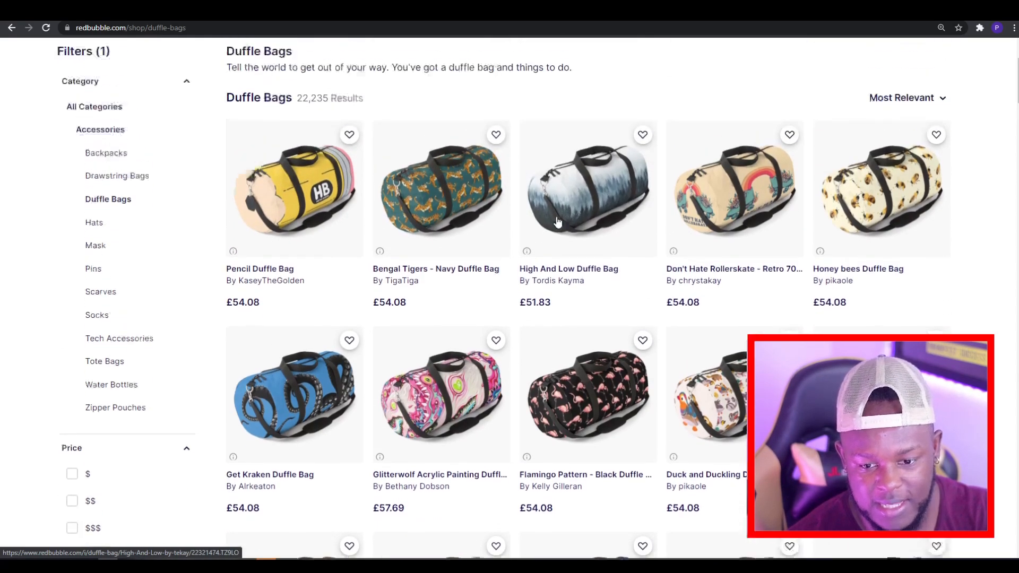
{"action": "scroll", "coordinate": [557, 222], "scroll_direction": "down", "scroll_amount": 6}
{"action": "scroll", "coordinate": [557, 221], "scroll_direction": "down", "scroll_amount": 5}
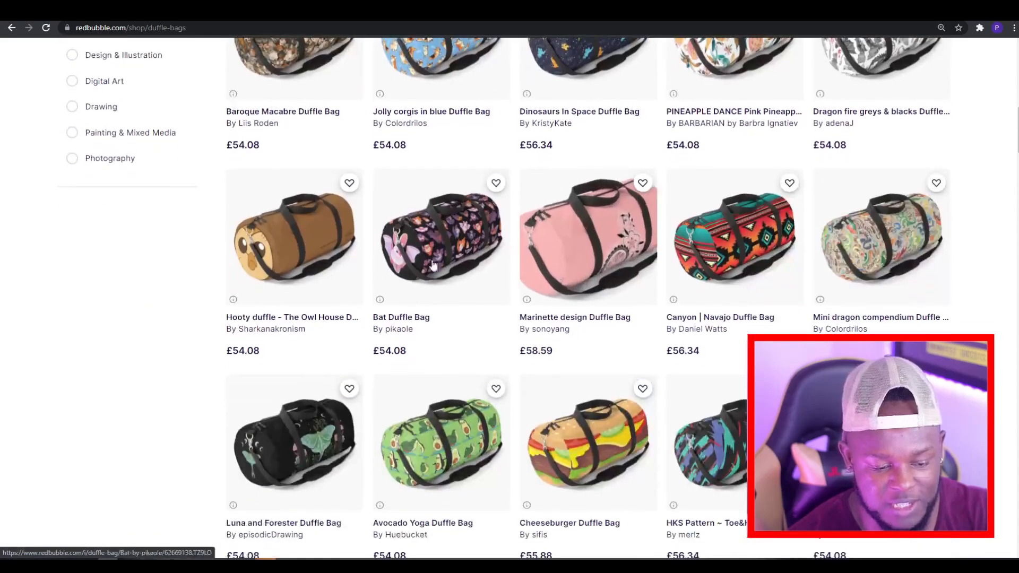
{"action": "left_click", "coordinate": [309, 274]}
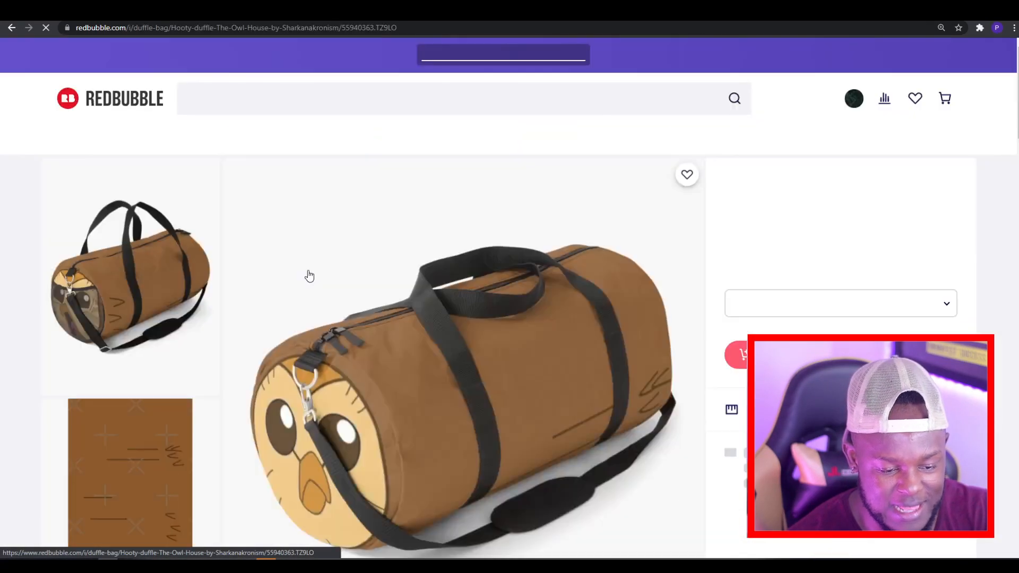
{"action": "scroll", "coordinate": [307, 273], "scroll_direction": "down", "scroll_amount": 5}
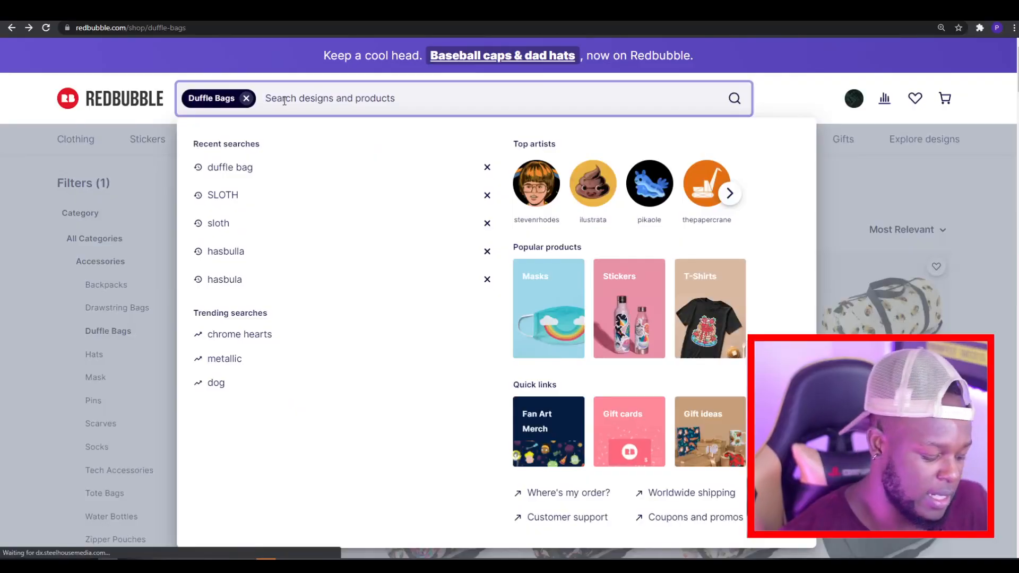
Step: Search the duffle bag listings for "sloth" and examine the competing designs
{"action": "type", "text": "sloth"}
{"action": "key", "text": "Return"}
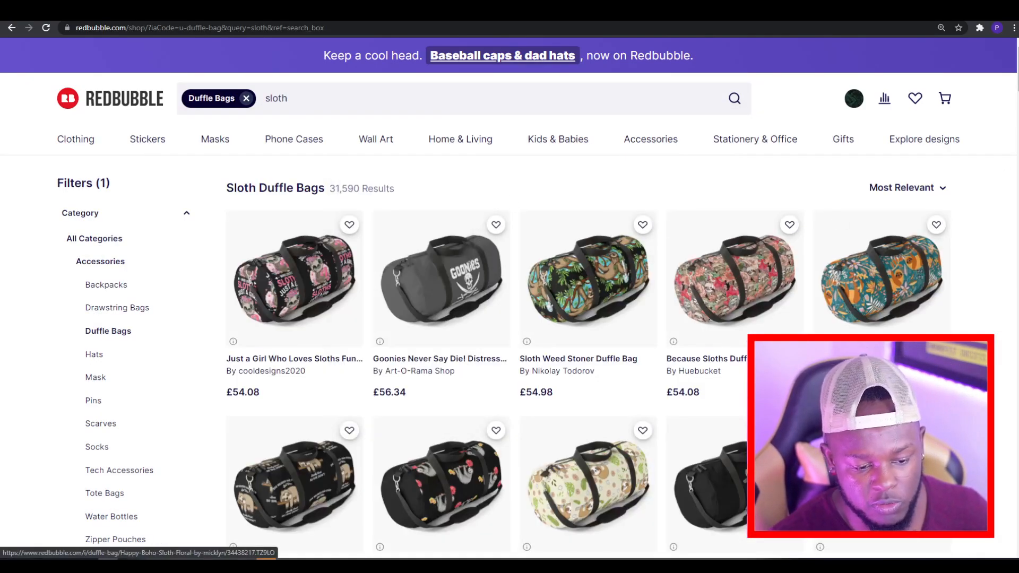
{"action": "scroll", "coordinate": [1007, 234], "scroll_direction": "down", "scroll_amount": 2}
{"action": "scroll", "coordinate": [1007, 234], "scroll_direction": "down", "scroll_amount": 10}
{"action": "scroll", "coordinate": [841, 234], "scroll_direction": "down", "scroll_amount": 15}
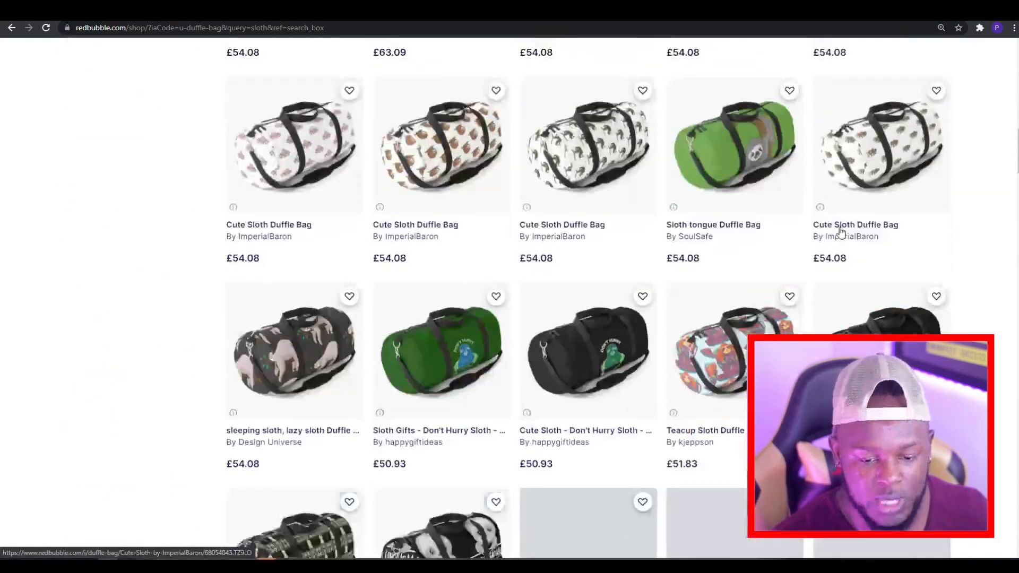
{"action": "scroll", "coordinate": [841, 233], "scroll_direction": "down", "scroll_amount": 12}
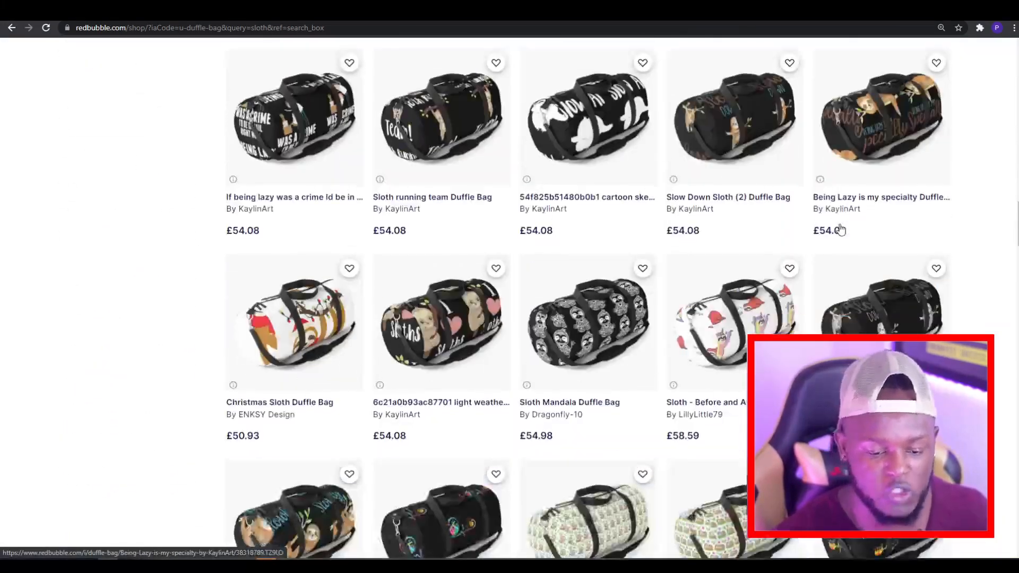
{"action": "scroll", "coordinate": [840, 228], "scroll_direction": "down", "scroll_amount": 15}
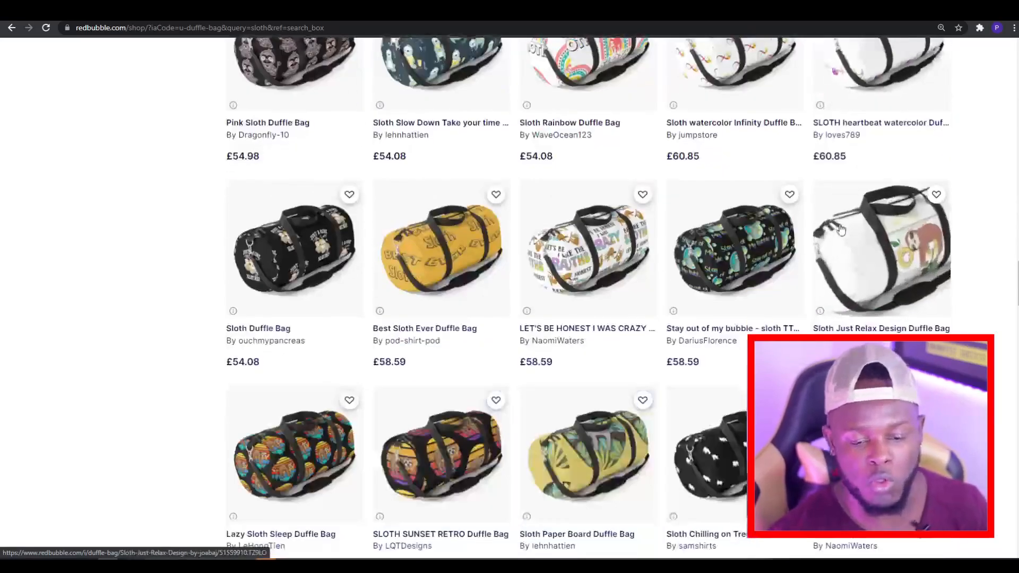
{"action": "scroll", "coordinate": [840, 228], "scroll_direction": "down", "scroll_amount": 11}
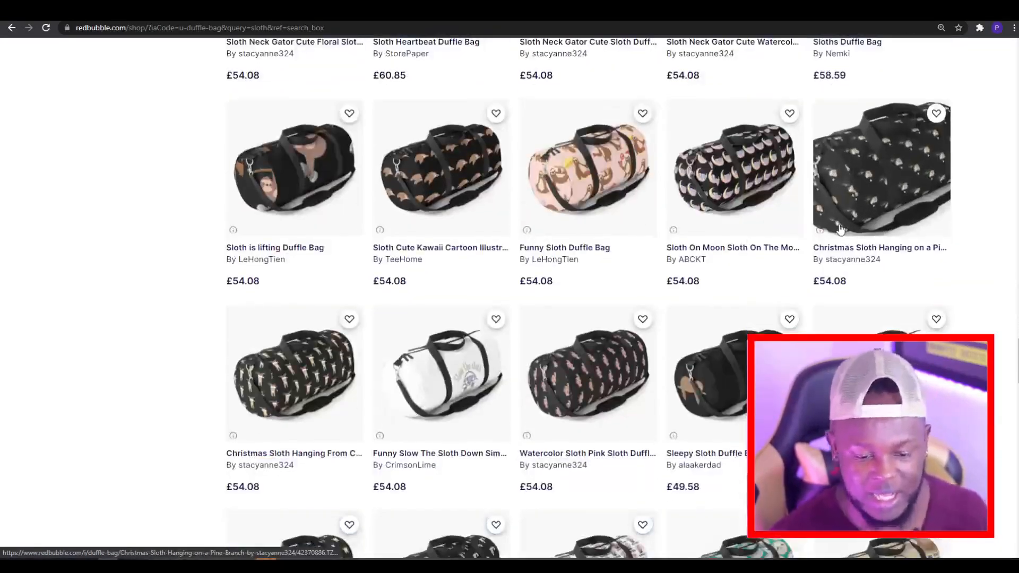
{"action": "scroll", "coordinate": [840, 228], "scroll_direction": "down", "scroll_amount": 10}
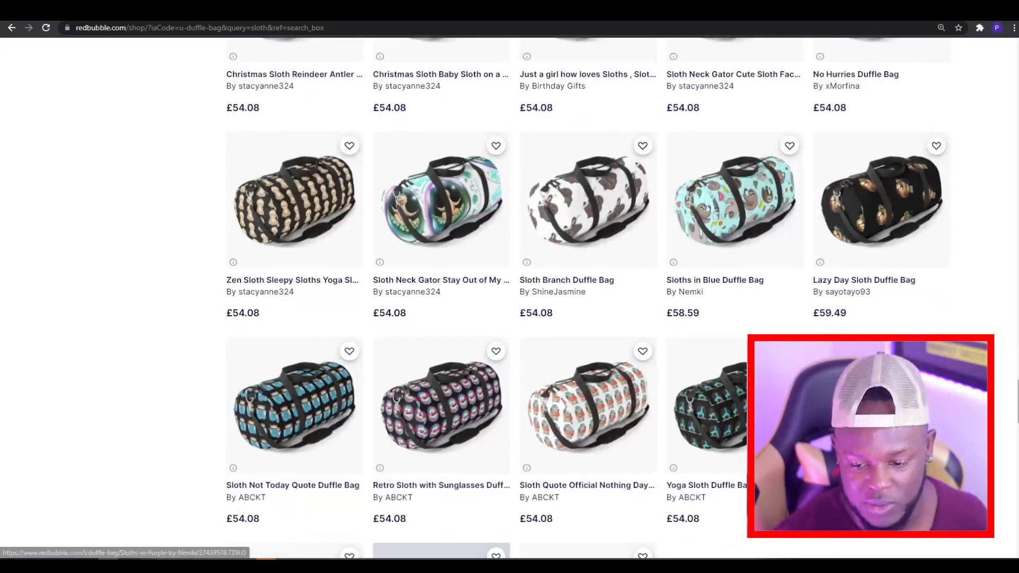
{"action": "scroll", "coordinate": [840, 228], "scroll_direction": "up", "scroll_amount": 20}
{"action": "scroll", "coordinate": [583, 286], "scroll_direction": "up", "scroll_amount": 10}
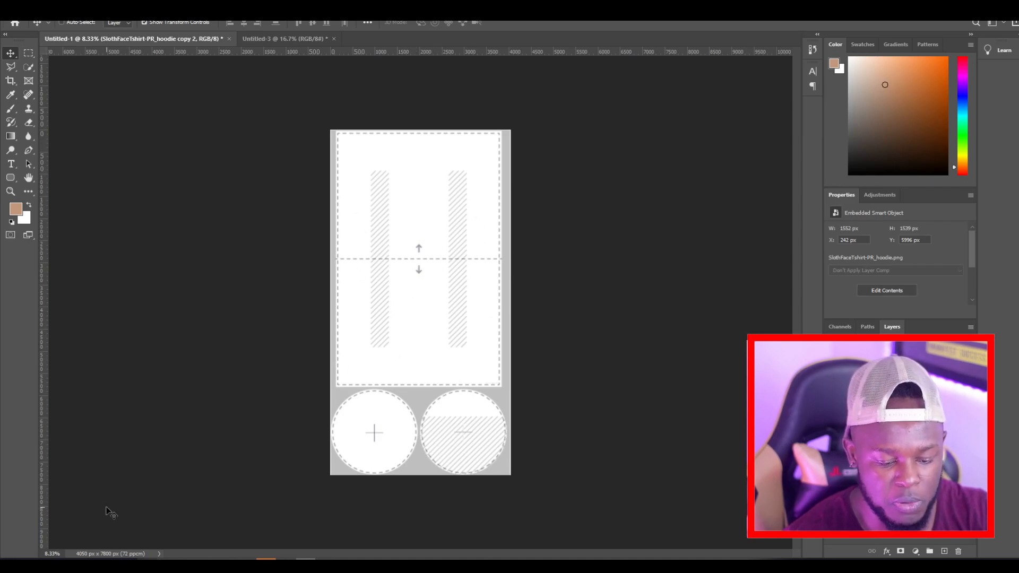
Step: Switch to the Redbubble edit page to check the duffle bag's required print size, then return to Photoshop
{"action": "mouse_move", "coordinate": [103, 557]}
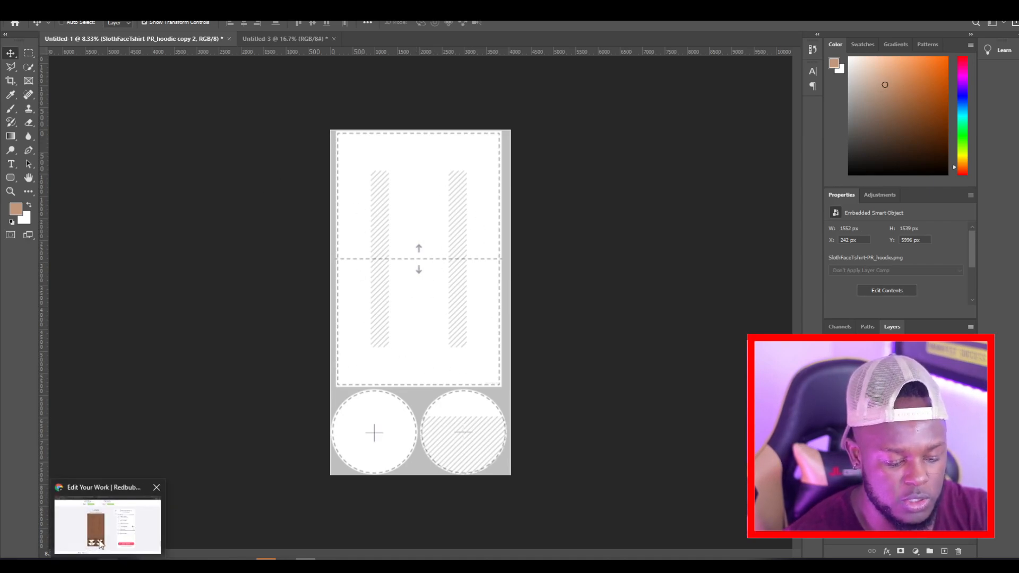
{"action": "left_click", "coordinate": [99, 533]}
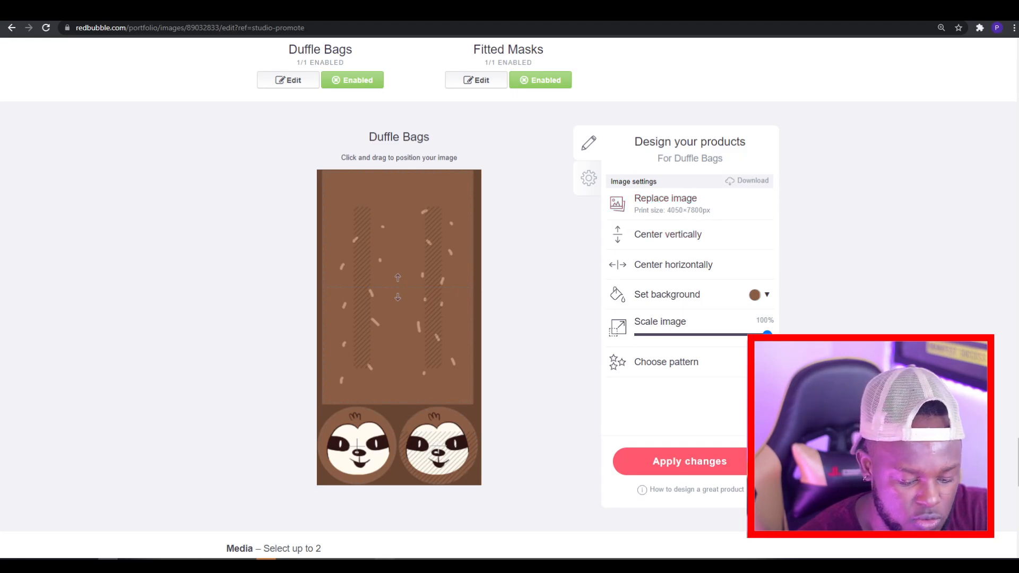
{"action": "left_click", "coordinate": [305, 565]}
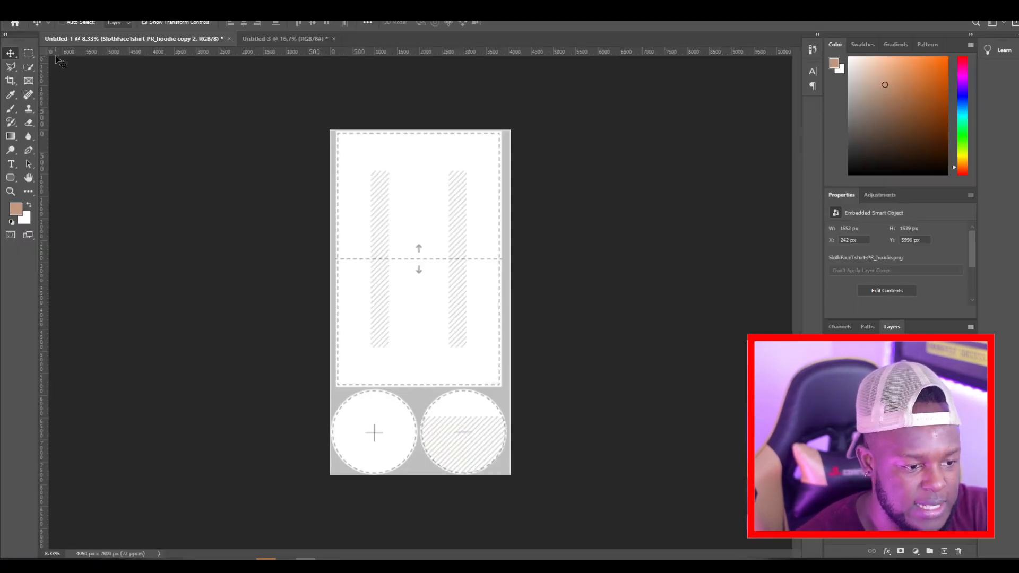
Step: Create a new document using the recent custom preset of 4050 x 7800 px
{"action": "left_click", "coordinate": [22, 7]}
{"action": "left_click", "coordinate": [32, 19]}
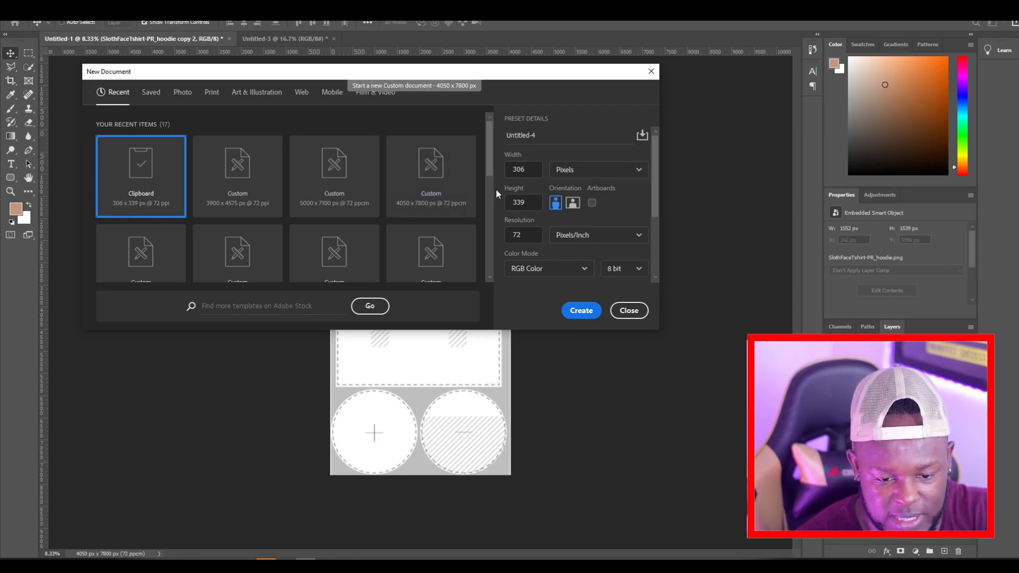
{"action": "double_click", "coordinate": [532, 169]}
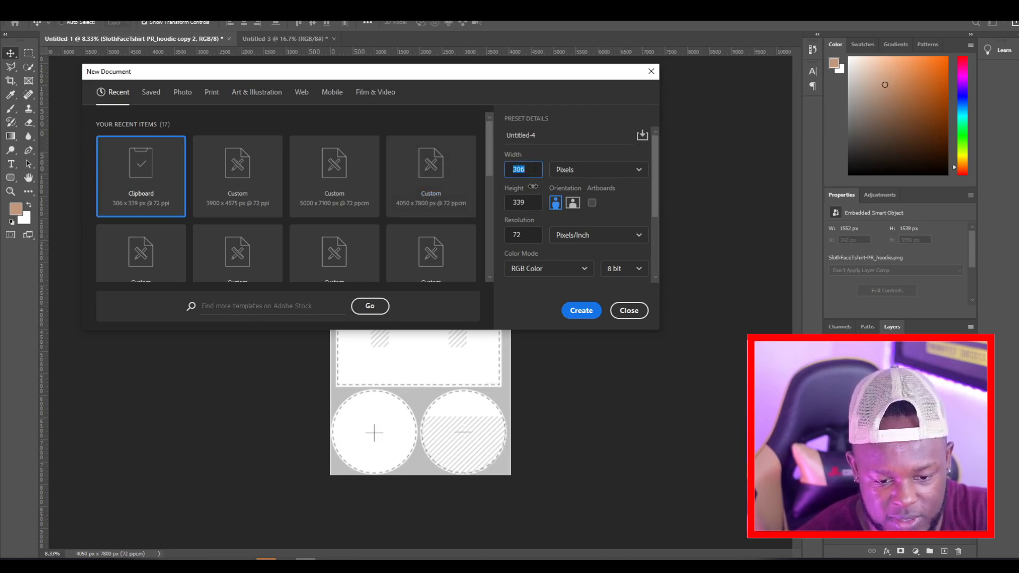
{"action": "double_click", "coordinate": [540, 202]}
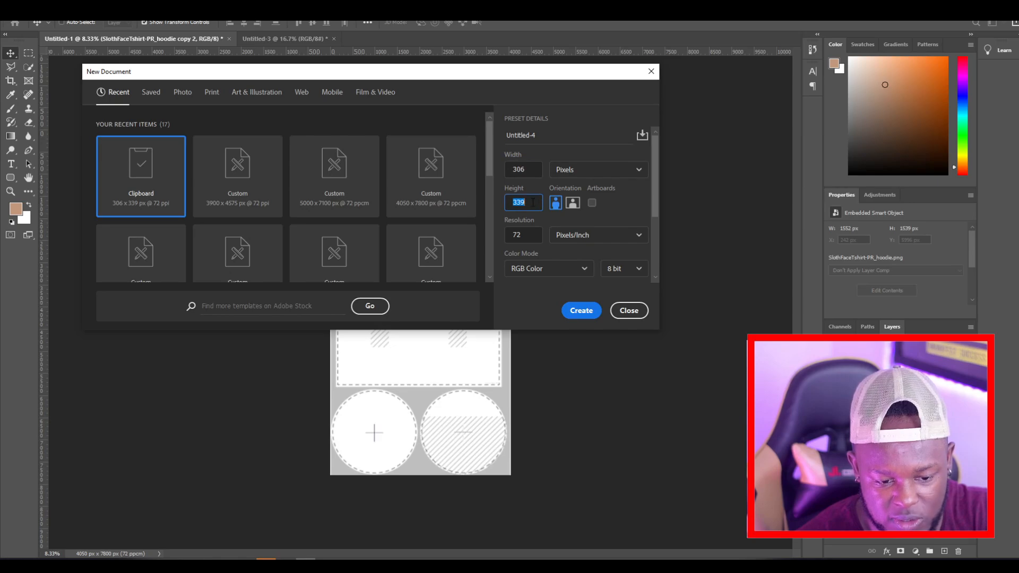
{"action": "double_click", "coordinate": [535, 238]}
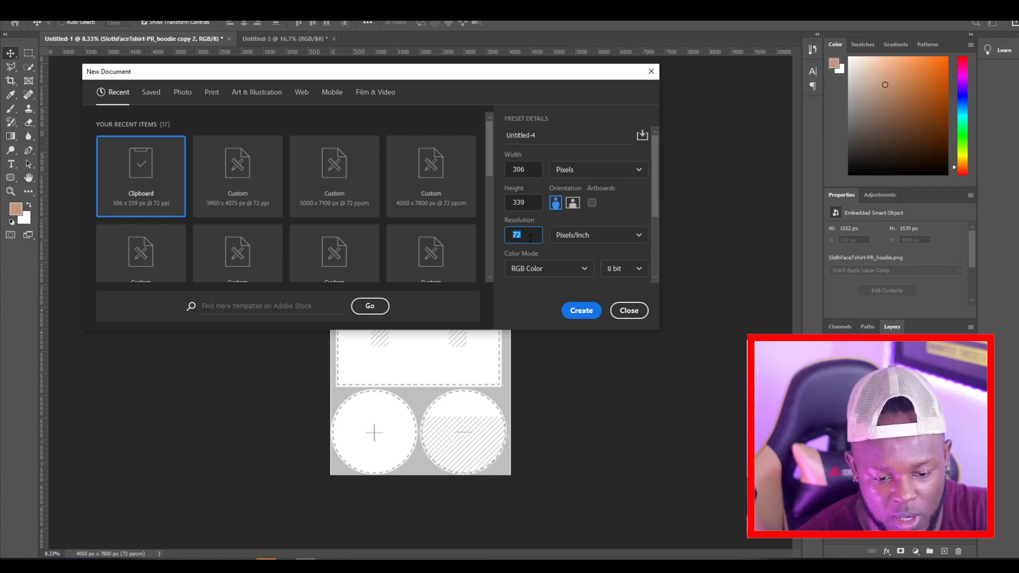
{"action": "left_click", "coordinate": [457, 193]}
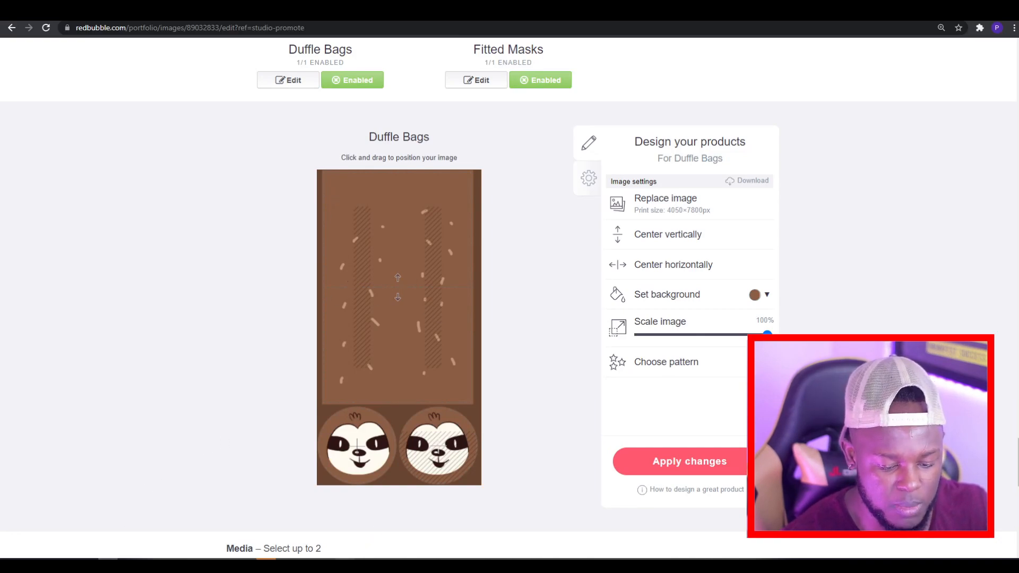
Step: Use Snipping Tool to capture the entire Duffle Bags layout on the Redbubble page and copy the snip
{"action": "left_click", "coordinate": [107, 563]}
{"action": "left_click", "coordinate": [20, 463]}
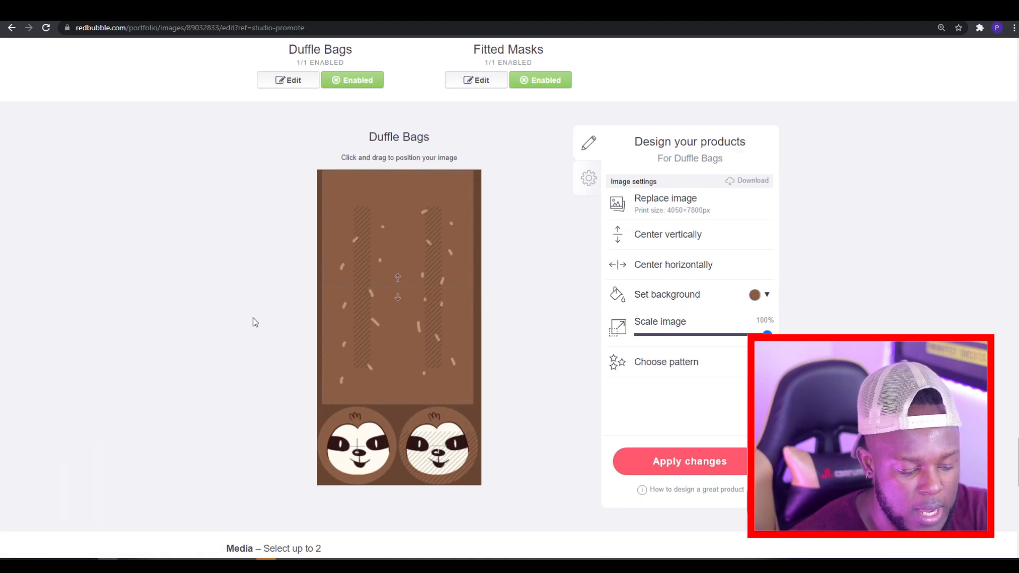
{"action": "left_click_drag", "start_coordinate": [318, 170], "coordinate": [367, 245]}
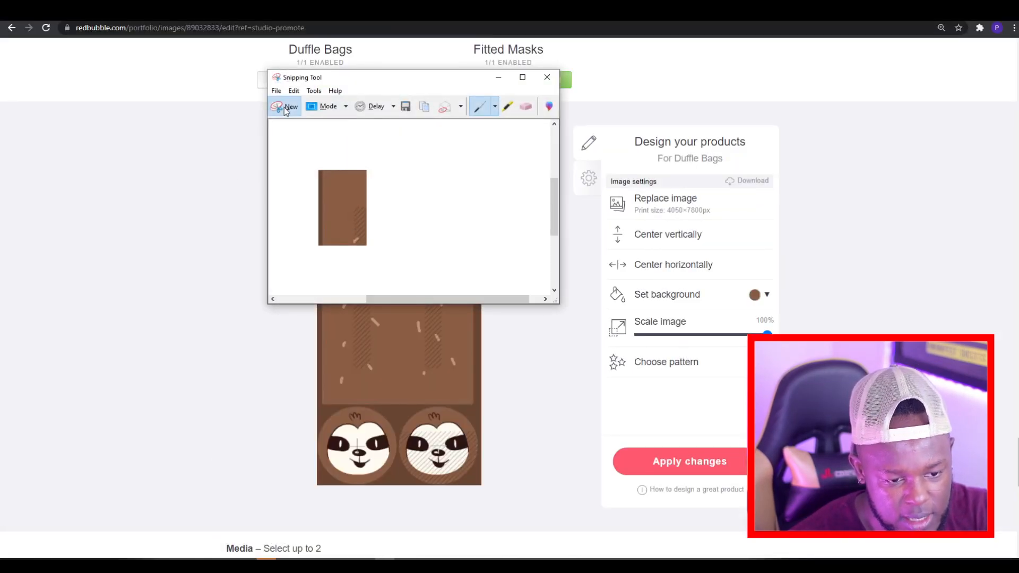
{"action": "left_click", "coordinate": [285, 109]}
{"action": "left_click_drag", "start_coordinate": [316, 170], "coordinate": [481, 484]}
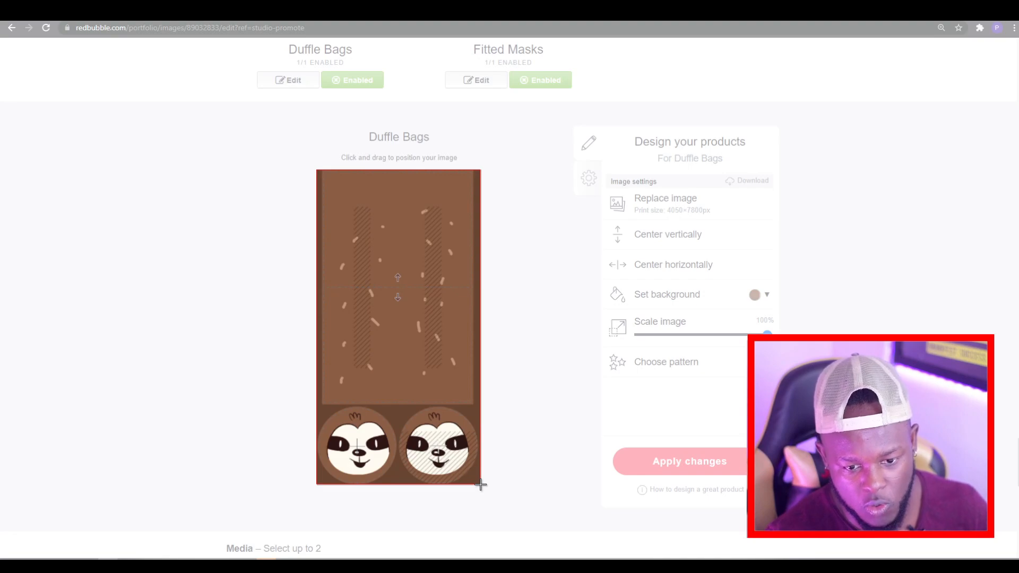
{"action": "left_click_drag", "start_coordinate": [480, 485], "coordinate": [480, 485]}
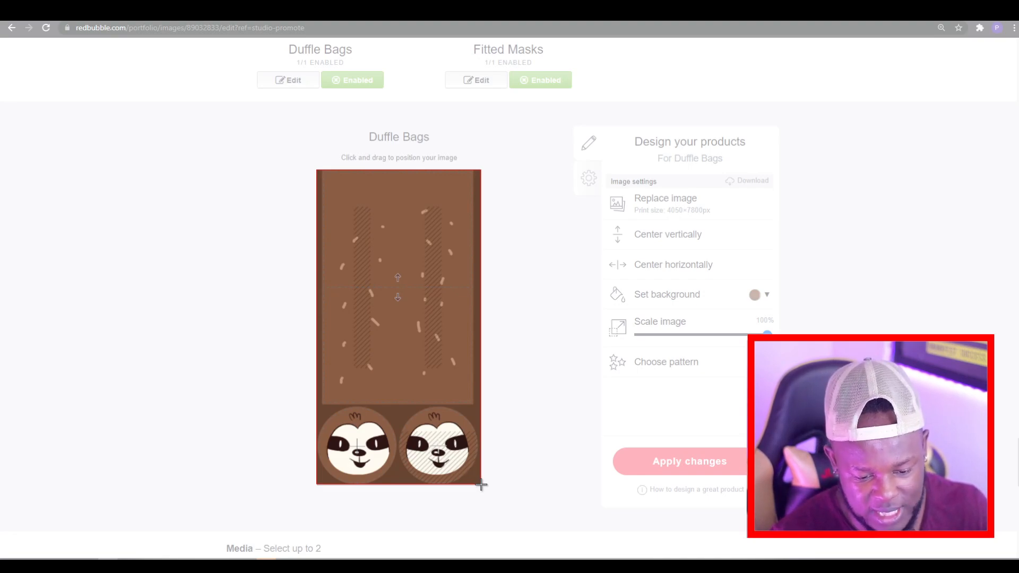
{"action": "left_click", "coordinate": [293, 93]}
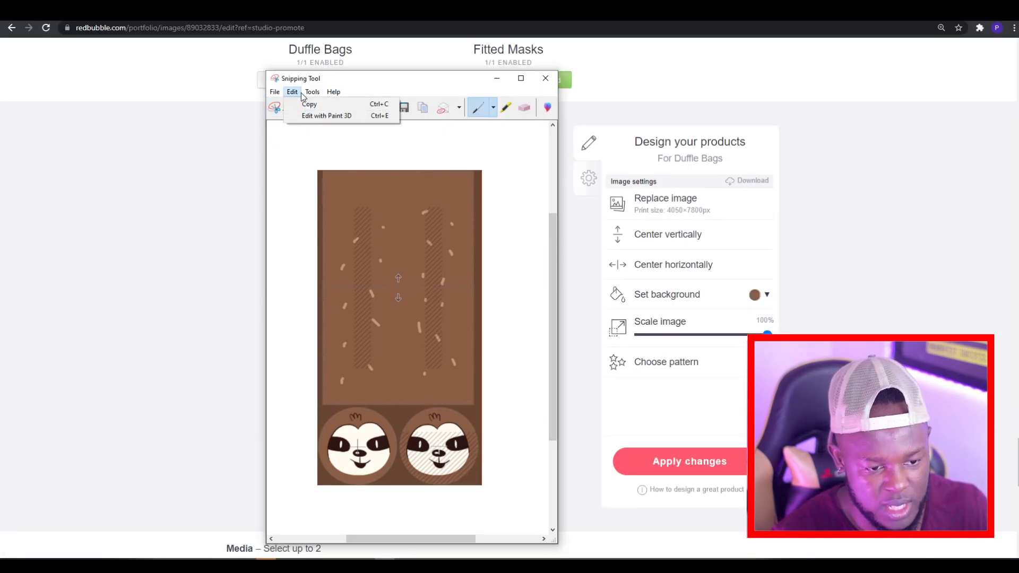
{"action": "left_click", "coordinate": [313, 102]}
Step: Switch to Photoshop, paste the duffle bag snip into the blank document and scale it to fill the canvas
{"action": "left_click", "coordinate": [306, 565]}
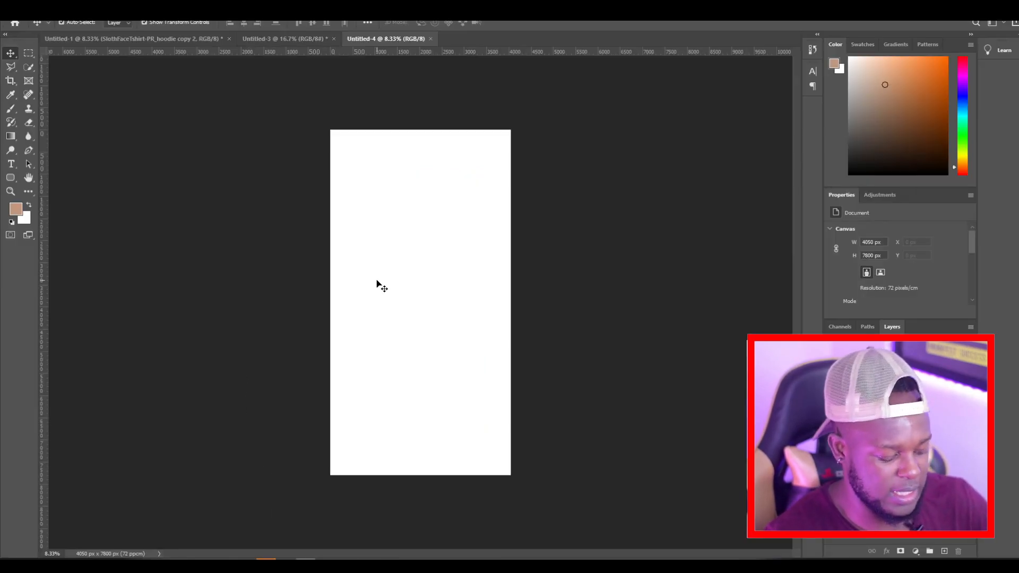
{"action": "key", "text": "ctrl+v"}
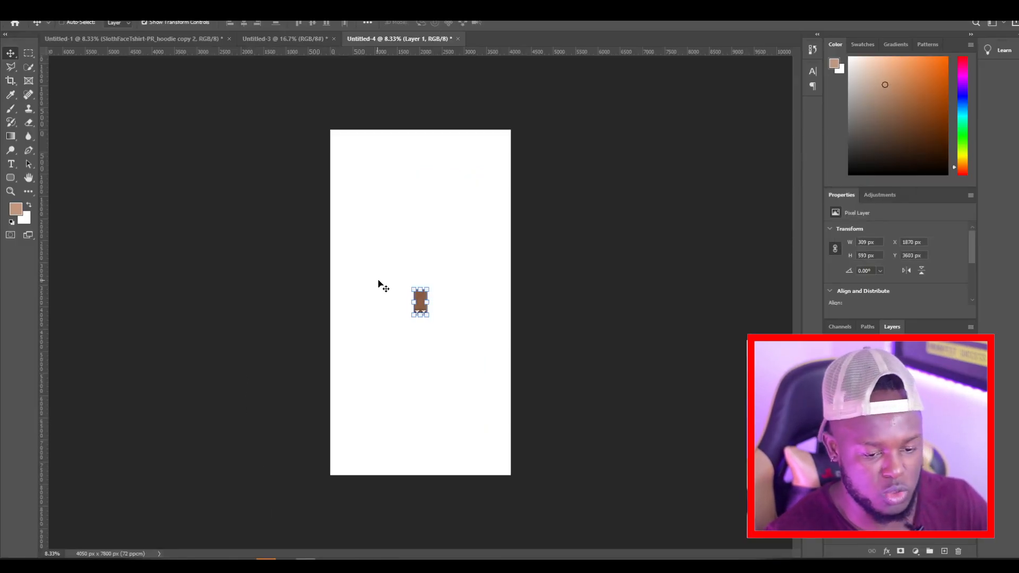
{"action": "left_click_drag", "start_coordinate": [412, 289], "coordinate": [319, 137]}
{"action": "left_click_drag", "start_coordinate": [426, 315], "coordinate": [520, 470]}
{"action": "left_click_drag", "start_coordinate": [331, 131], "coordinate": [325, 130]}
{"action": "left_click", "coordinate": [9, 54]}
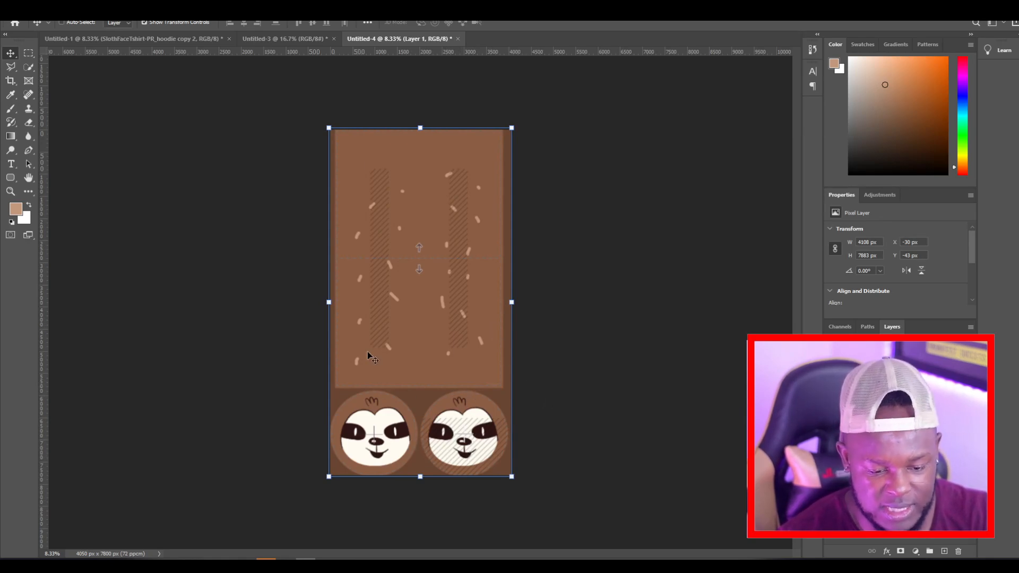
Step: Compare the duffle bag snip with the template in Untitled-1, and show that file's brown background, sloth faces and sprinkle marks
{"action": "left_click", "coordinate": [182, 39]}
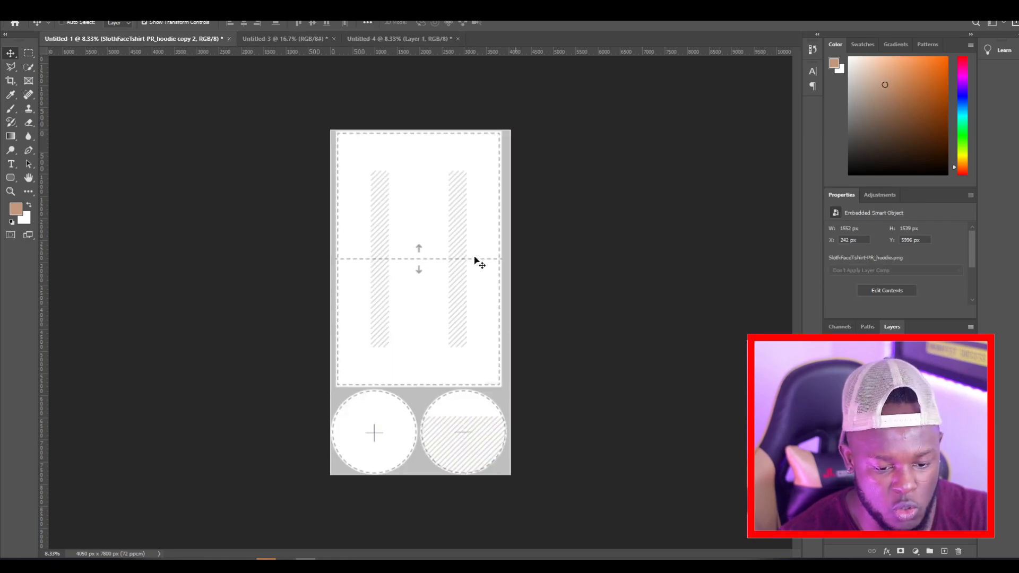
{"action": "left_click", "coordinate": [423, 37]}
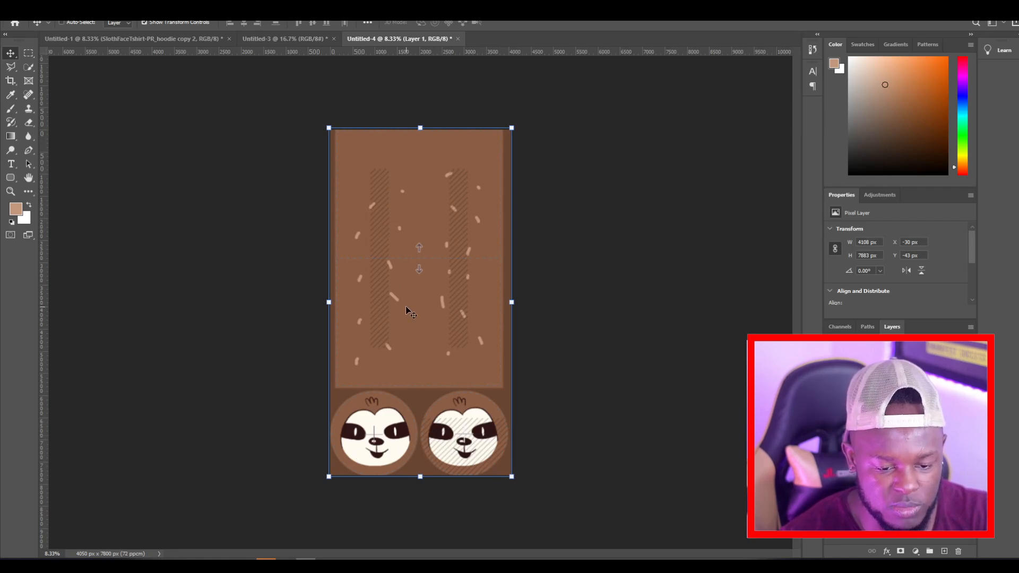
{"action": "left_click", "coordinate": [177, 39]}
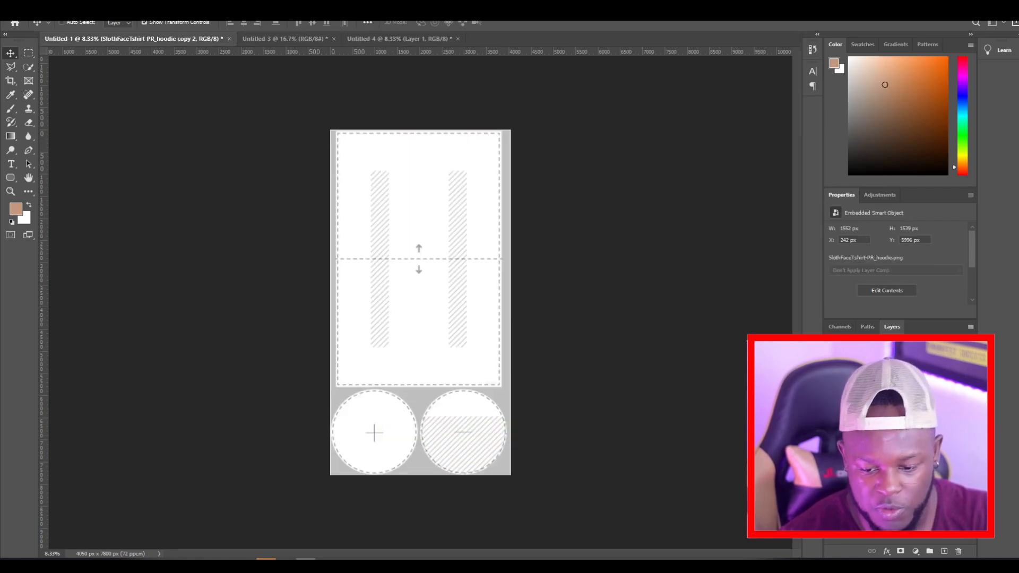
{"action": "key", "text": "alt+BackSpace"}
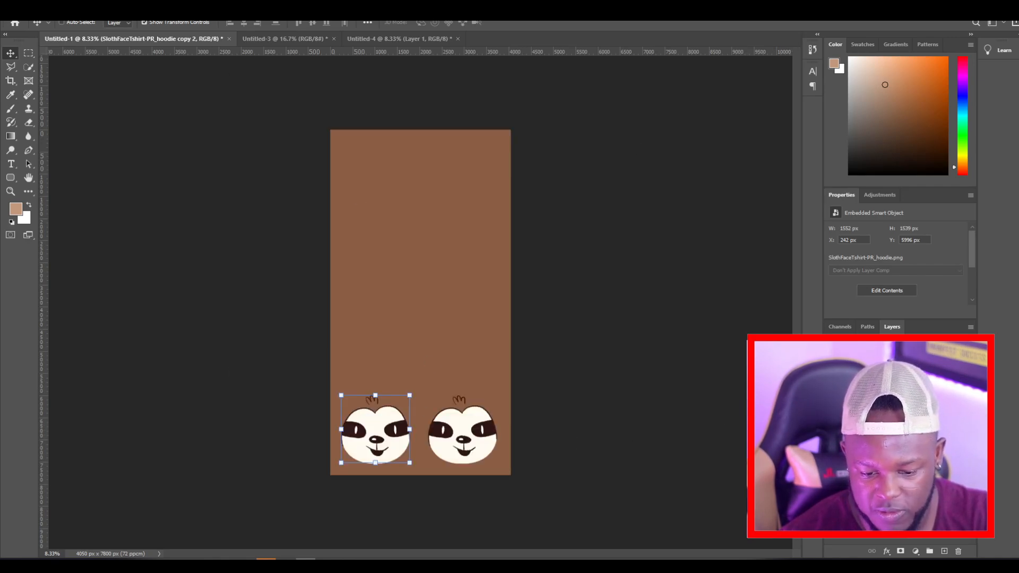
{"action": "left_click", "coordinate": [832, 440]}
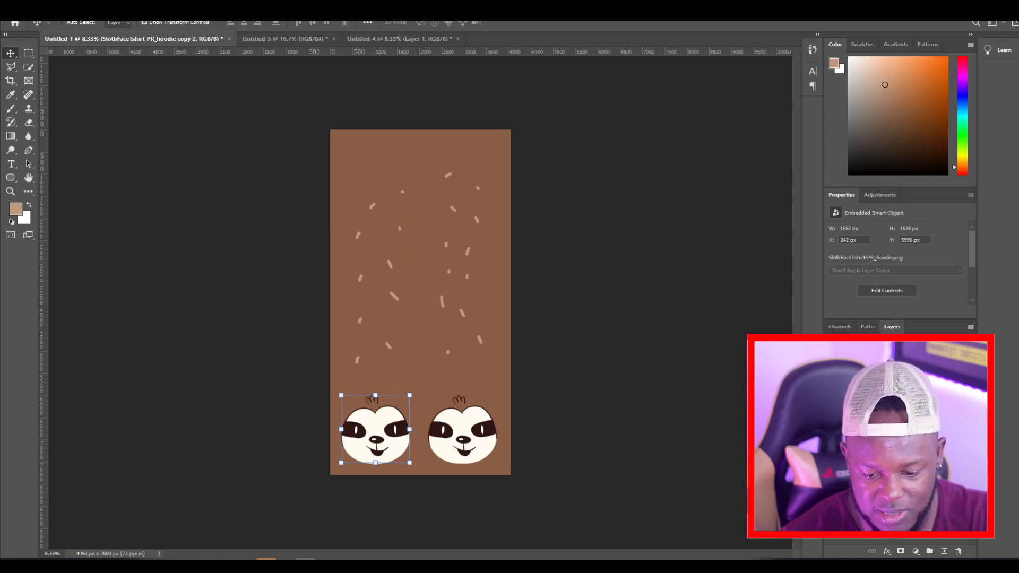
{"action": "left_click", "coordinate": [831, 460]}
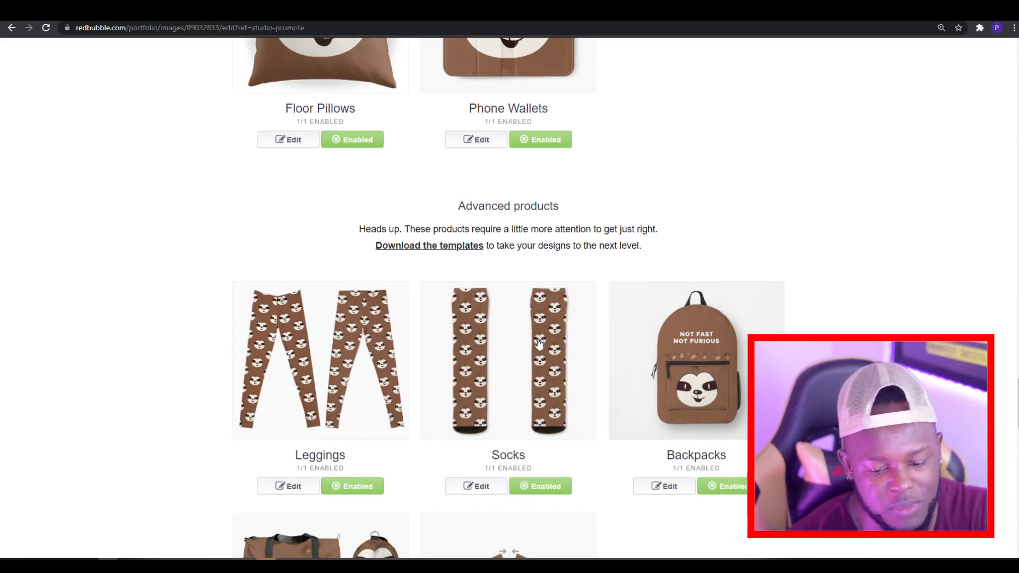
Step: Open the Backpacks design settings on the Redbubble page and look over the layout
{"action": "left_click", "coordinate": [664, 487]}
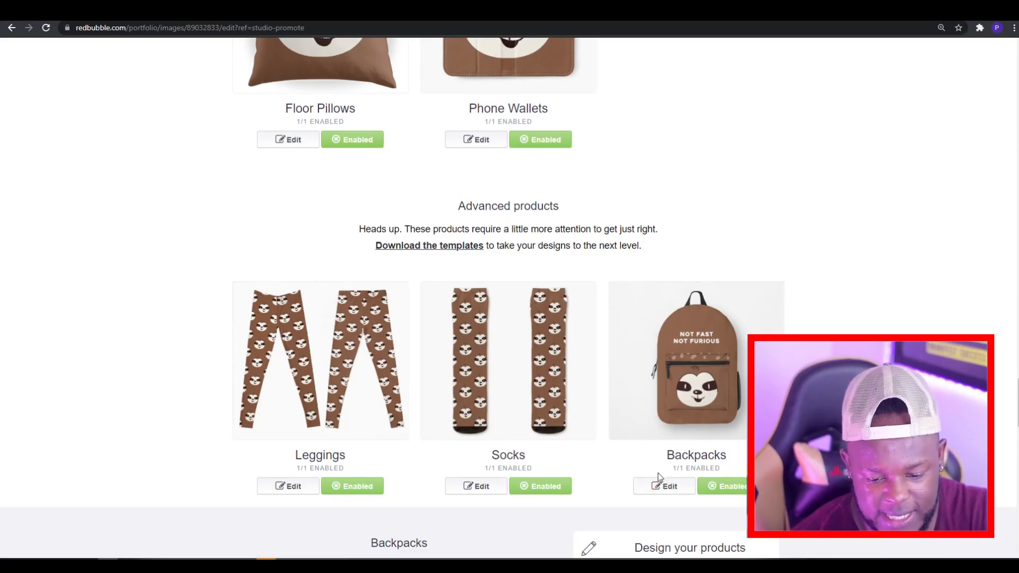
{"action": "scroll", "coordinate": [605, 287], "scroll_direction": "down", "scroll_amount": 1}
{"action": "scroll", "coordinate": [592, 284], "scroll_direction": "down", "scroll_amount": 8}
{"action": "scroll", "coordinate": [592, 285], "scroll_direction": "up", "scroll_amount": 2}
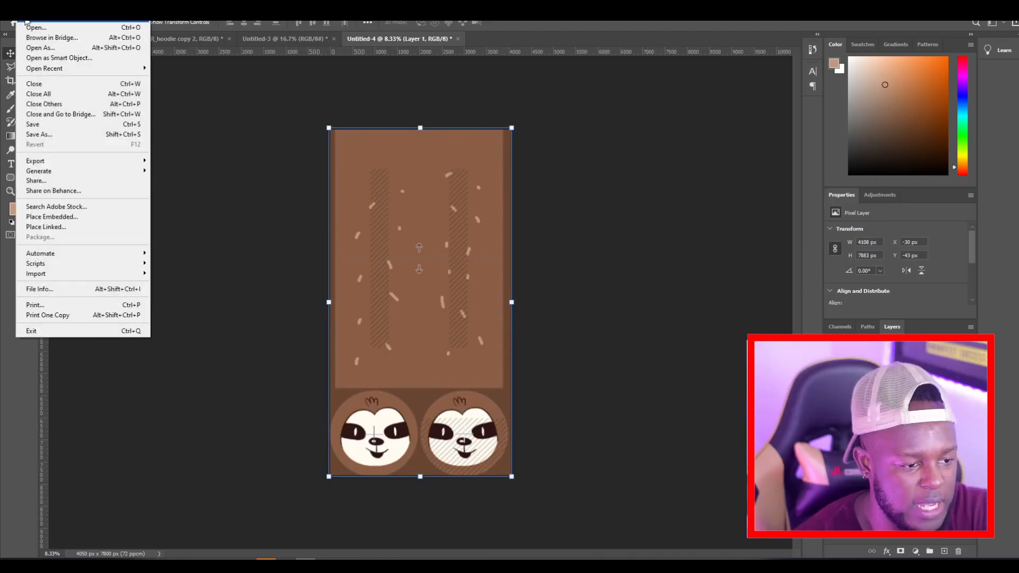
Step: Create a new Photoshop document from the recent 3900 x 4575 px preset at 72 ppi
{"action": "key", "text": "ctrl+n"}
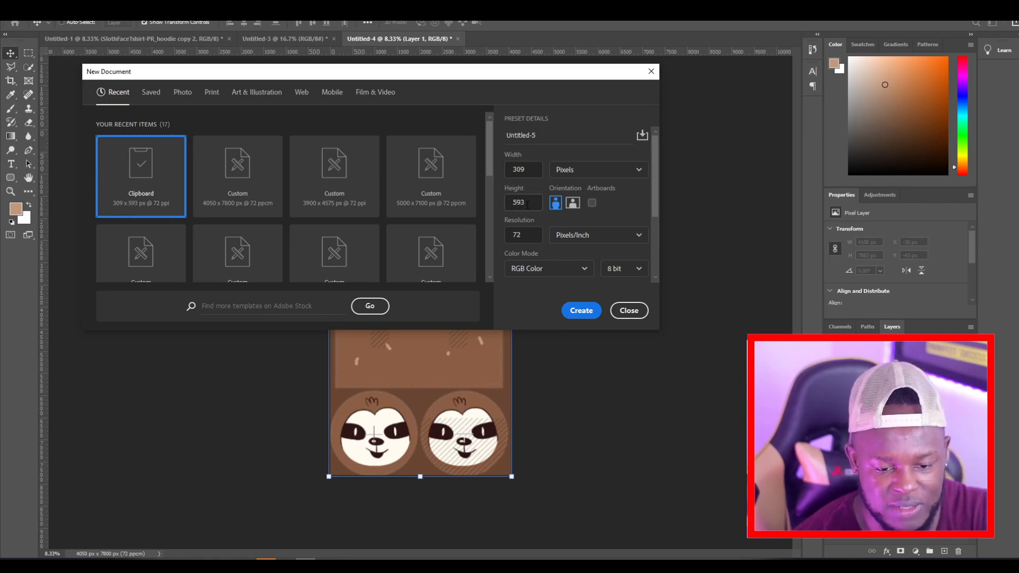
{"action": "left_click", "coordinate": [327, 192]}
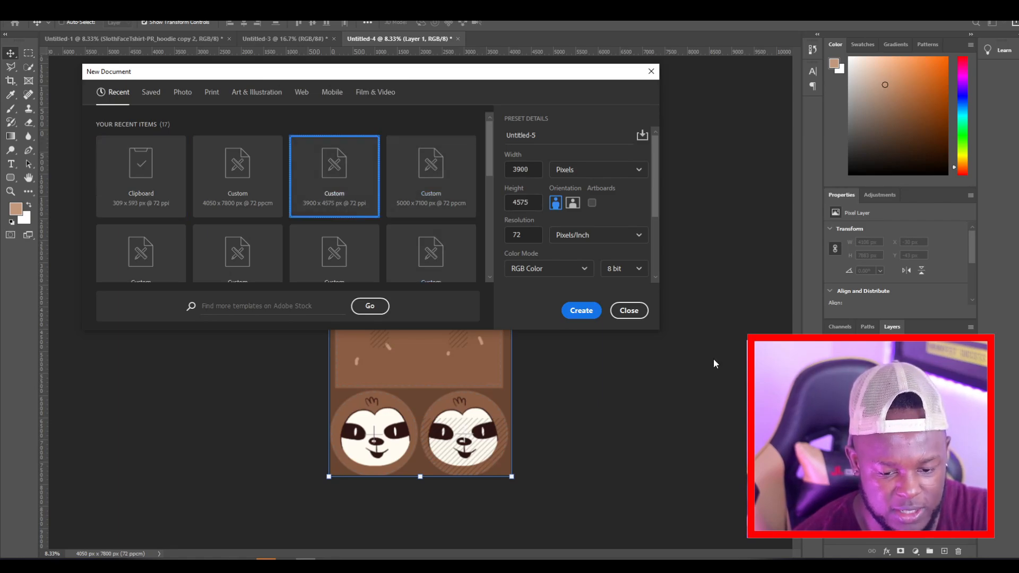
{"action": "left_click", "coordinate": [581, 310]}
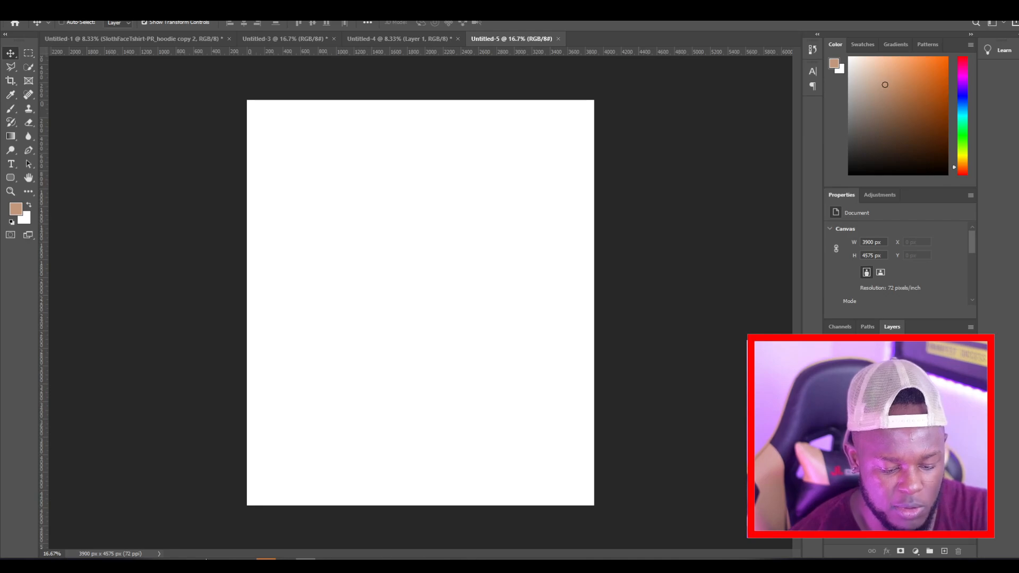
Step: Switch to the Redbubble edit page, capture the whole Backpacks layout with Snipping Tool and copy the snip
{"action": "mouse_move", "coordinate": [108, 564]}
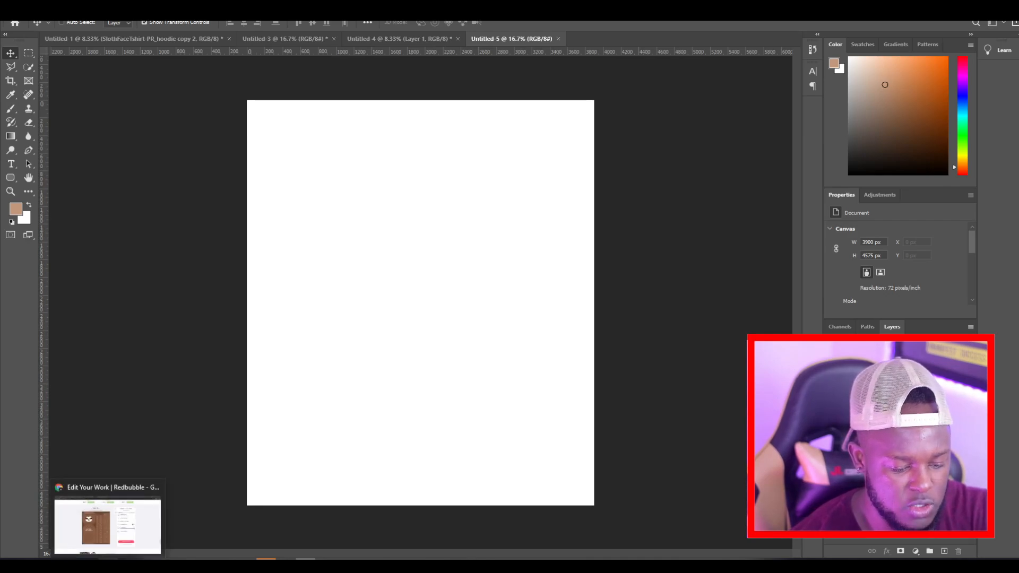
{"action": "left_click", "coordinate": [106, 546]}
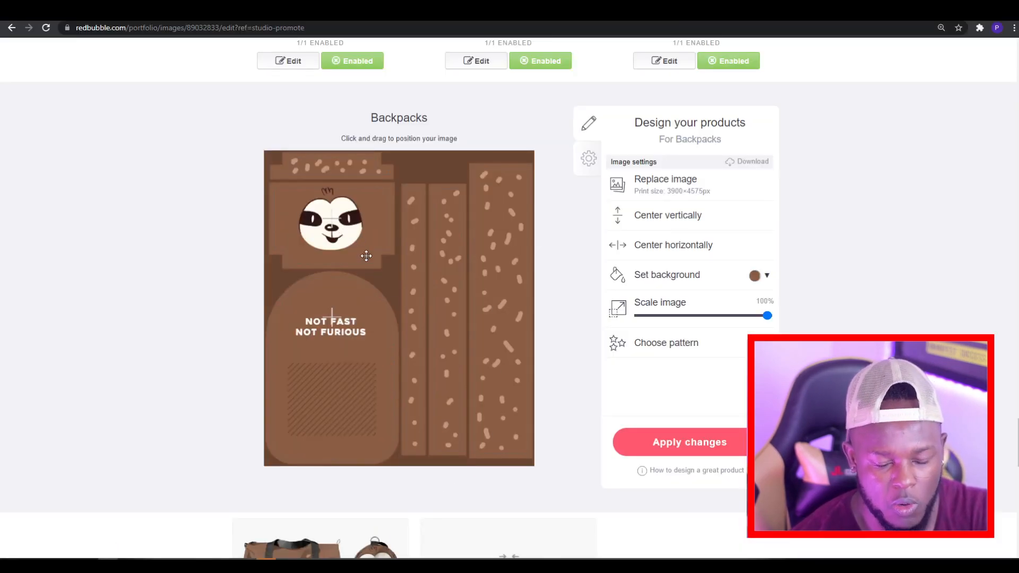
{"action": "left_click", "coordinate": [435, 564]}
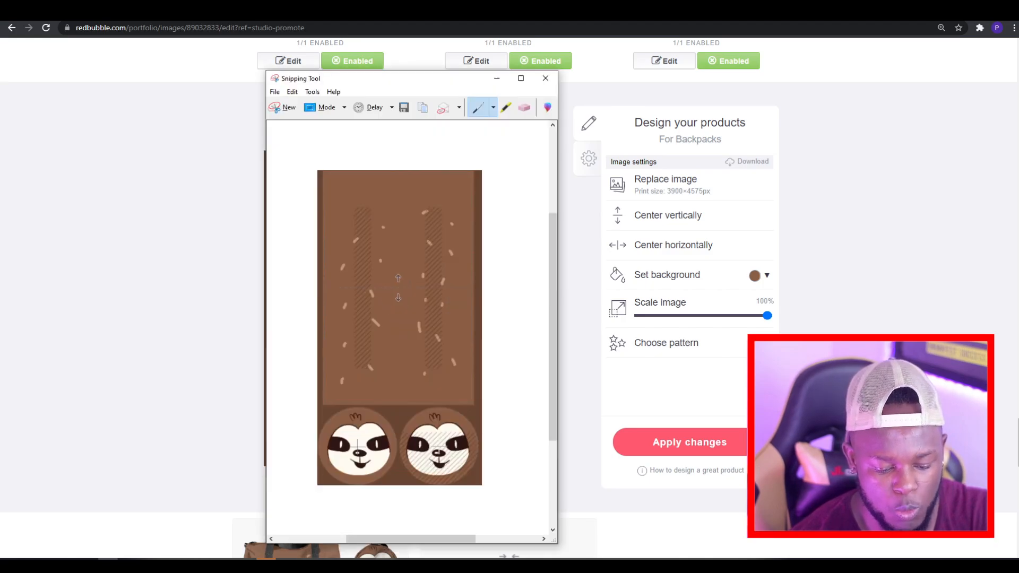
{"action": "left_click", "coordinate": [275, 106]}
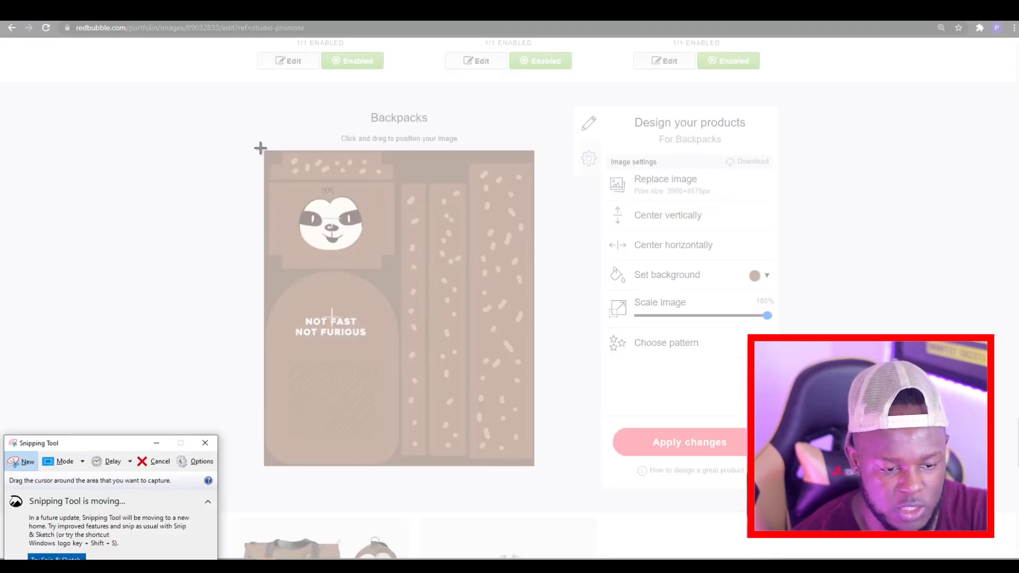
{"action": "left_click_drag", "start_coordinate": [265, 151], "coordinate": [534, 467]}
{"action": "left_click", "coordinate": [245, 75]}
{"action": "left_click", "coordinate": [248, 82]}
Step: Paste the backpack snip into the new Photoshop document, align it to the canvas corner and scale it to fill the canvas
{"action": "left_click", "coordinate": [305, 559]}
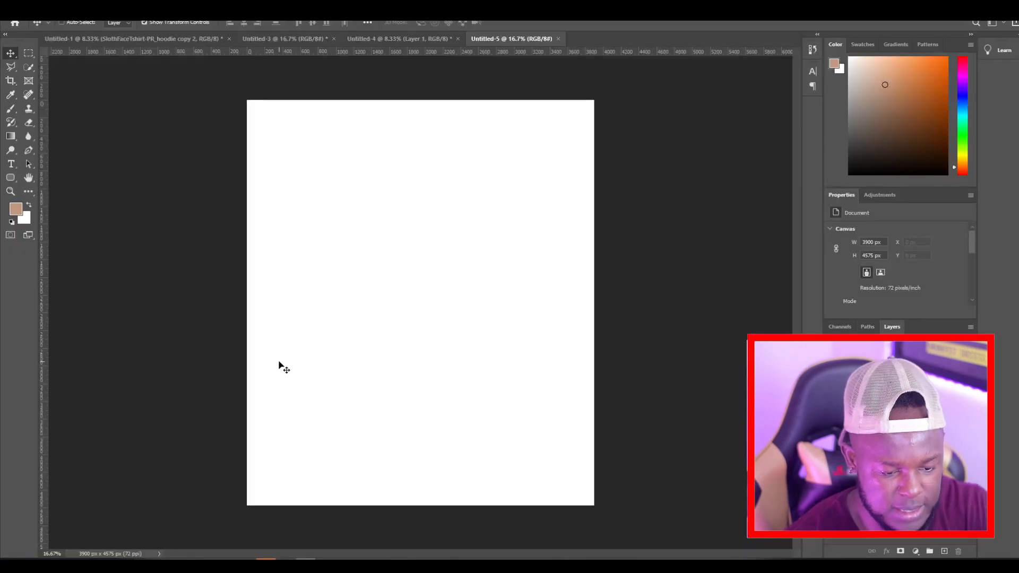
{"action": "key", "text": "ctrl+v"}
{"action": "left_click_drag", "start_coordinate": [398, 276], "coordinate": [233, 132]}
{"action": "left_click_drag", "start_coordinate": [292, 162], "coordinate": [290, 160]}
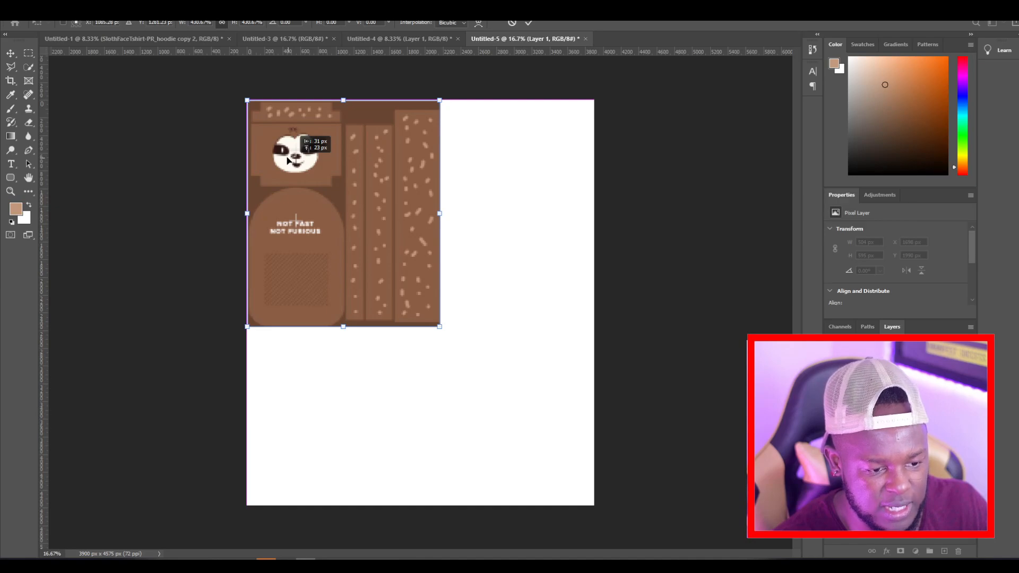
{"action": "left_click_drag", "start_coordinate": [440, 327], "coordinate": [588, 518]}
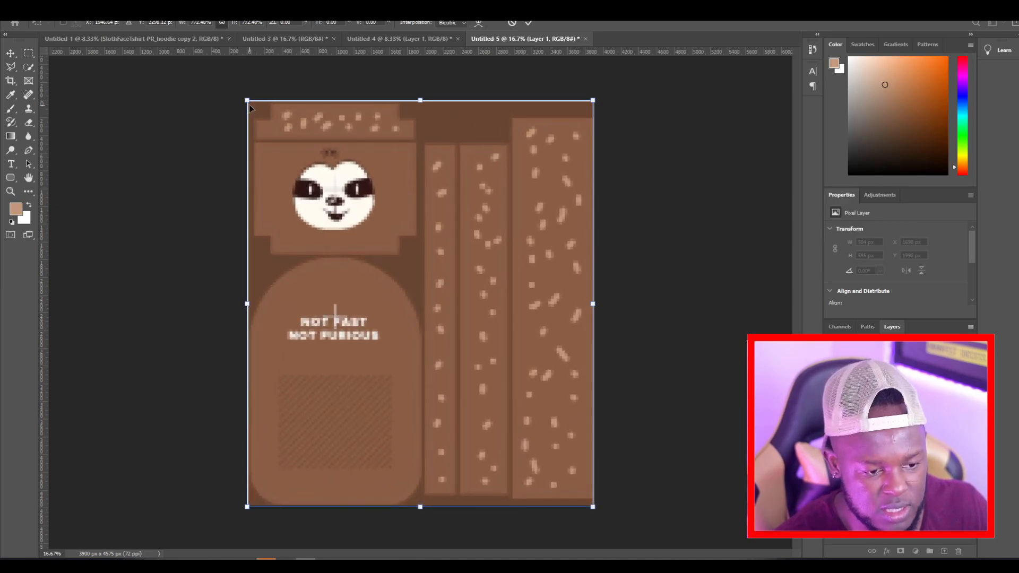
{"action": "left_click_drag", "start_coordinate": [248, 102], "coordinate": [242, 101]}
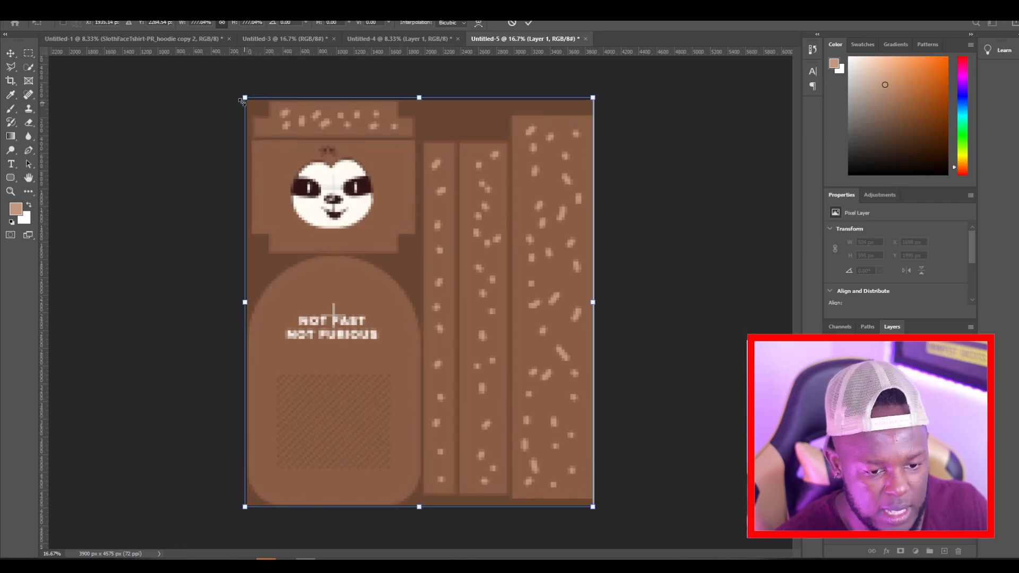
{"action": "left_click", "coordinate": [11, 52]}
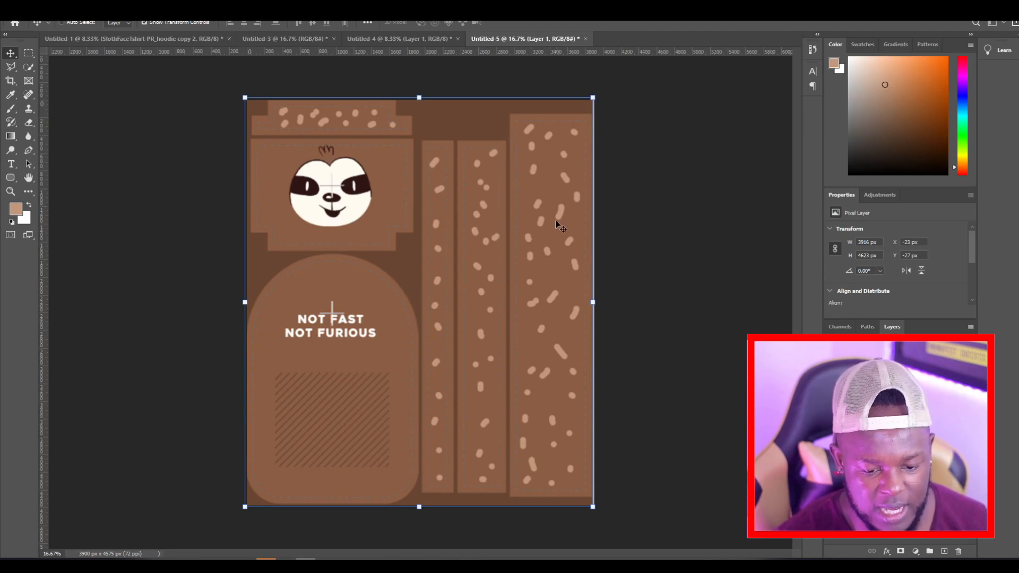
Step: View the duffle bag layout in Untitled-4, and switch to the Untitled-3 document
{"action": "left_click", "coordinate": [419, 38]}
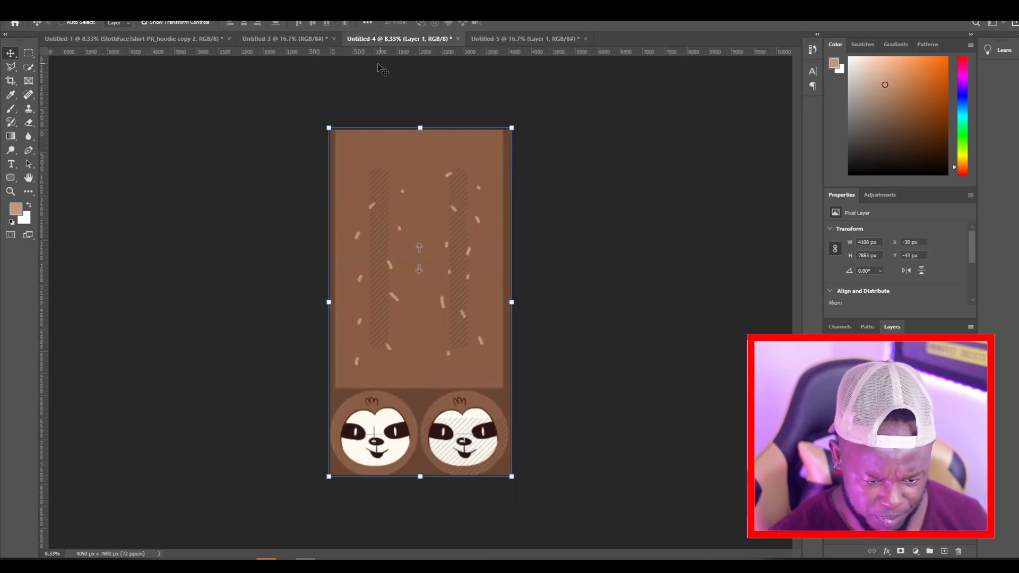
{"action": "left_click", "coordinate": [302, 43]}
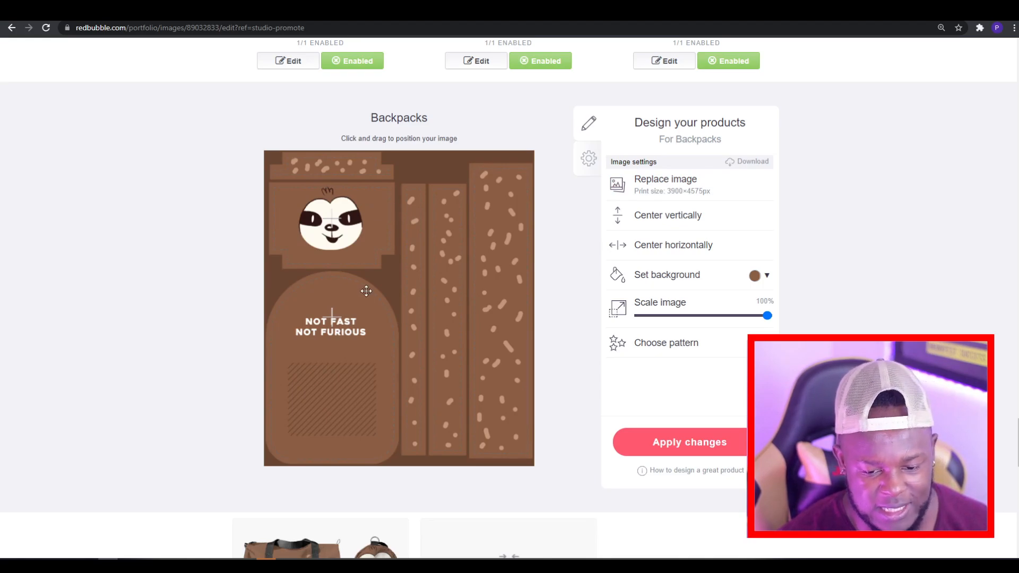
Step: Return to the sloth listing's main details, view the overall background color picker and close it
{"action": "scroll", "coordinate": [380, 306], "scroll_direction": "up", "scroll_amount": 15}
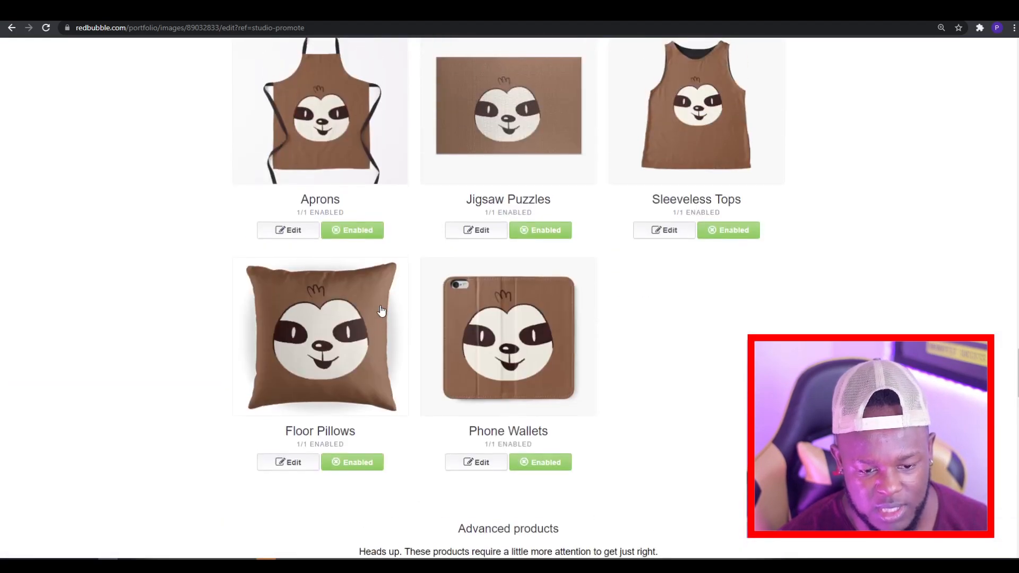
{"action": "scroll", "coordinate": [382, 310], "scroll_direction": "up", "scroll_amount": 15}
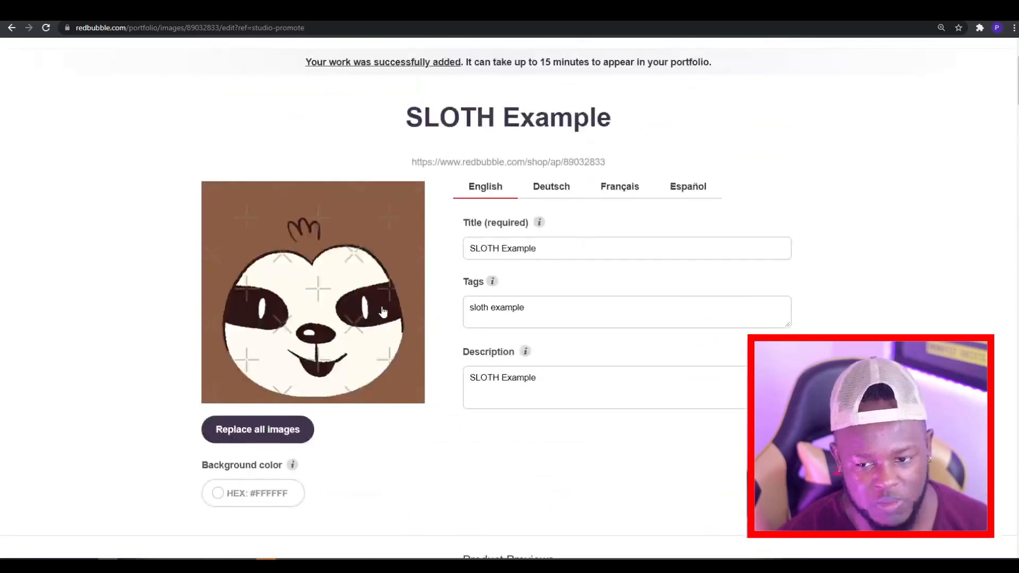
{"action": "scroll", "coordinate": [334, 359], "scroll_direction": "down", "scroll_amount": 5}
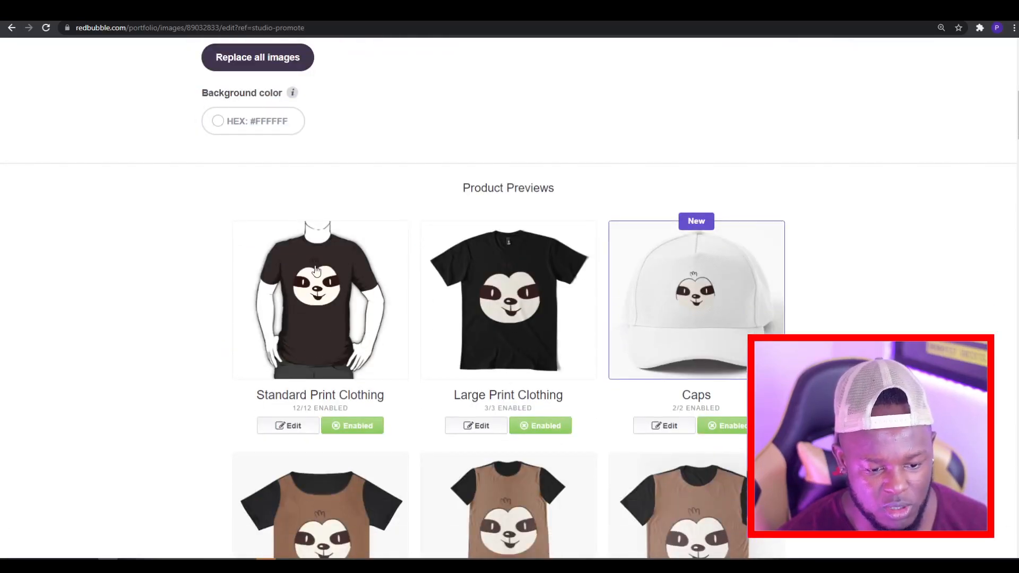
{"action": "scroll", "coordinate": [317, 271], "scroll_direction": "down", "scroll_amount": 3}
{"action": "scroll", "coordinate": [312, 432], "scroll_direction": "up", "scroll_amount": 6}
{"action": "left_click", "coordinate": [255, 291]}
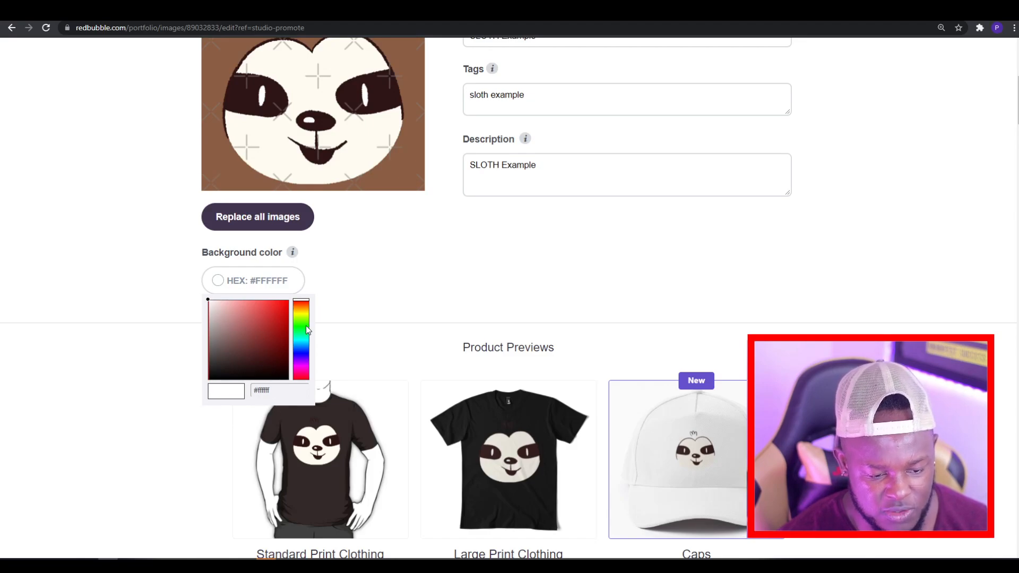
{"action": "left_click", "coordinate": [117, 464]}
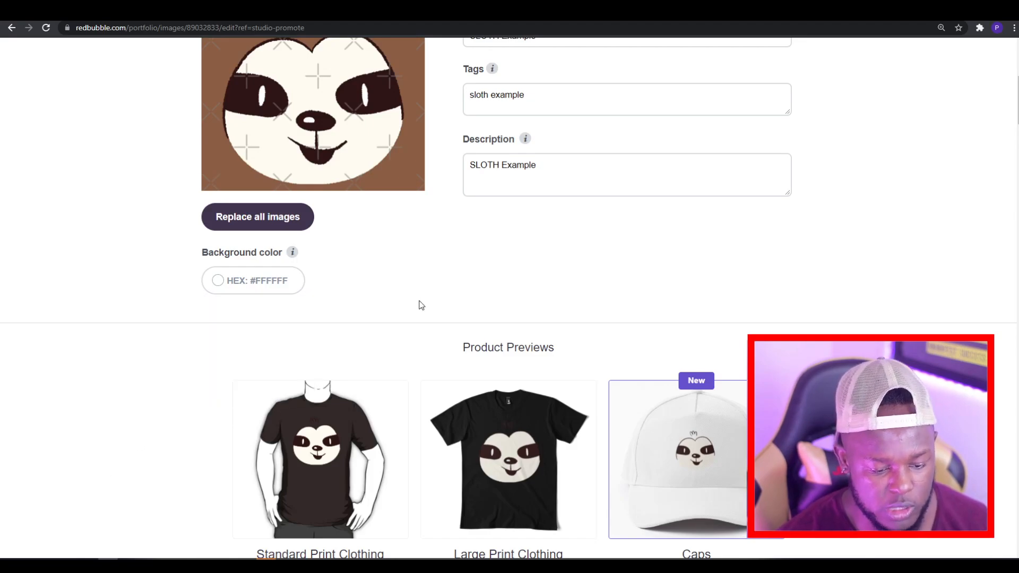
Step: Look through the product previews to examine how the sloth design and brown background appear on each product
{"action": "scroll", "coordinate": [549, 337], "scroll_direction": "down", "scroll_amount": 15}
{"action": "scroll", "coordinate": [550, 338], "scroll_direction": "down", "scroll_amount": 15}
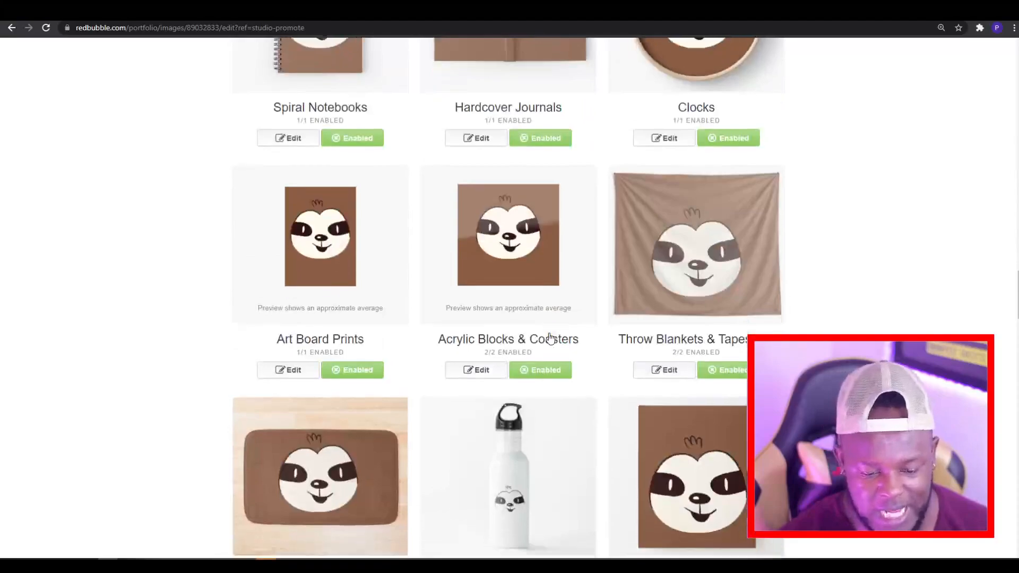
{"action": "scroll", "coordinate": [550, 338], "scroll_direction": "up", "scroll_amount": 5}
{"action": "scroll", "coordinate": [557, 337], "scroll_direction": "up", "scroll_amount": 5}
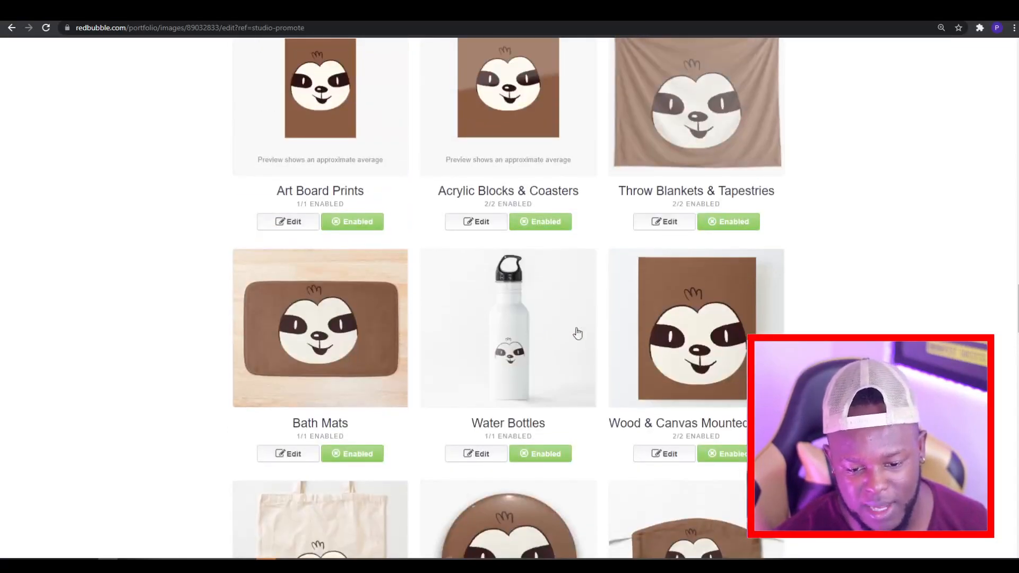
{"action": "scroll", "coordinate": [587, 331], "scroll_direction": "up", "scroll_amount": 12}
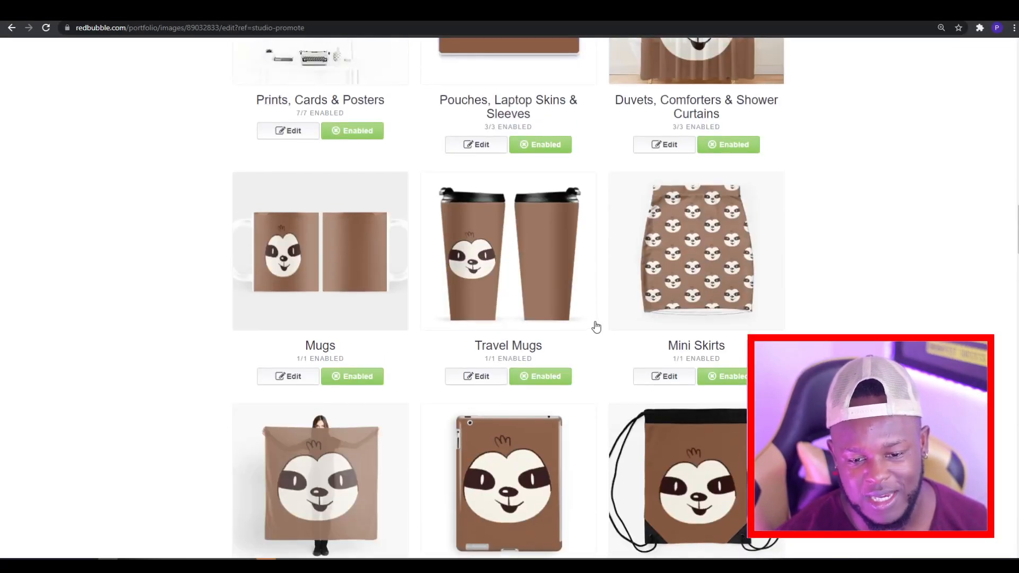
{"action": "scroll", "coordinate": [596, 326], "scroll_direction": "up", "scroll_amount": 4}
{"action": "scroll", "coordinate": [596, 326], "scroll_direction": "down", "scroll_amount": 20}
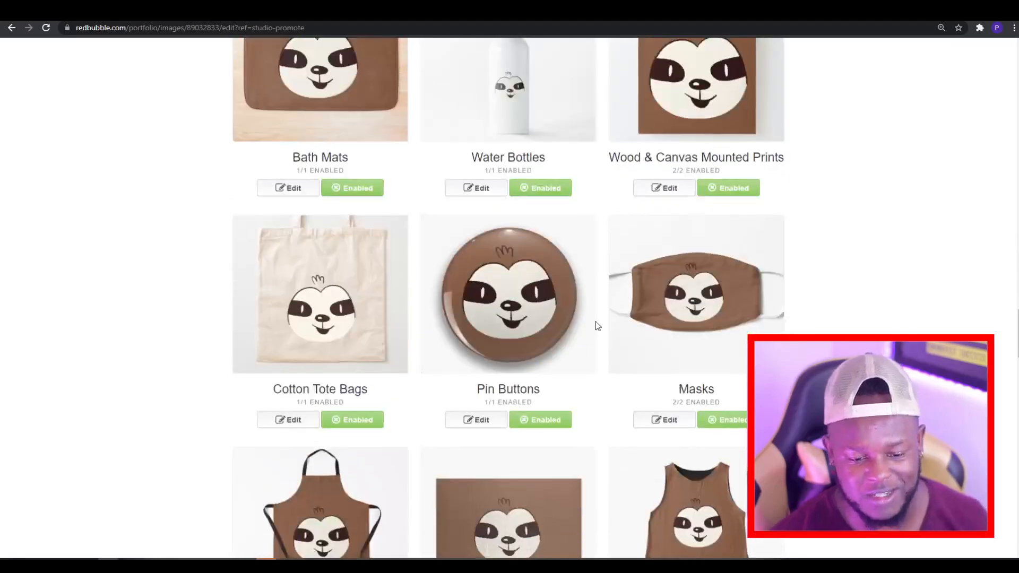
{"action": "scroll", "coordinate": [596, 325], "scroll_direction": "down", "scroll_amount": 6}
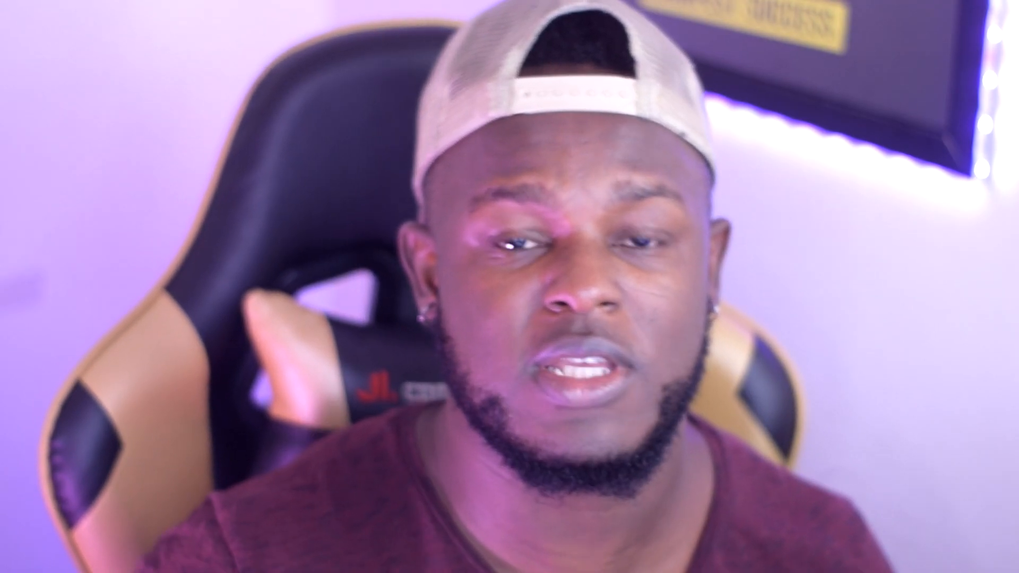